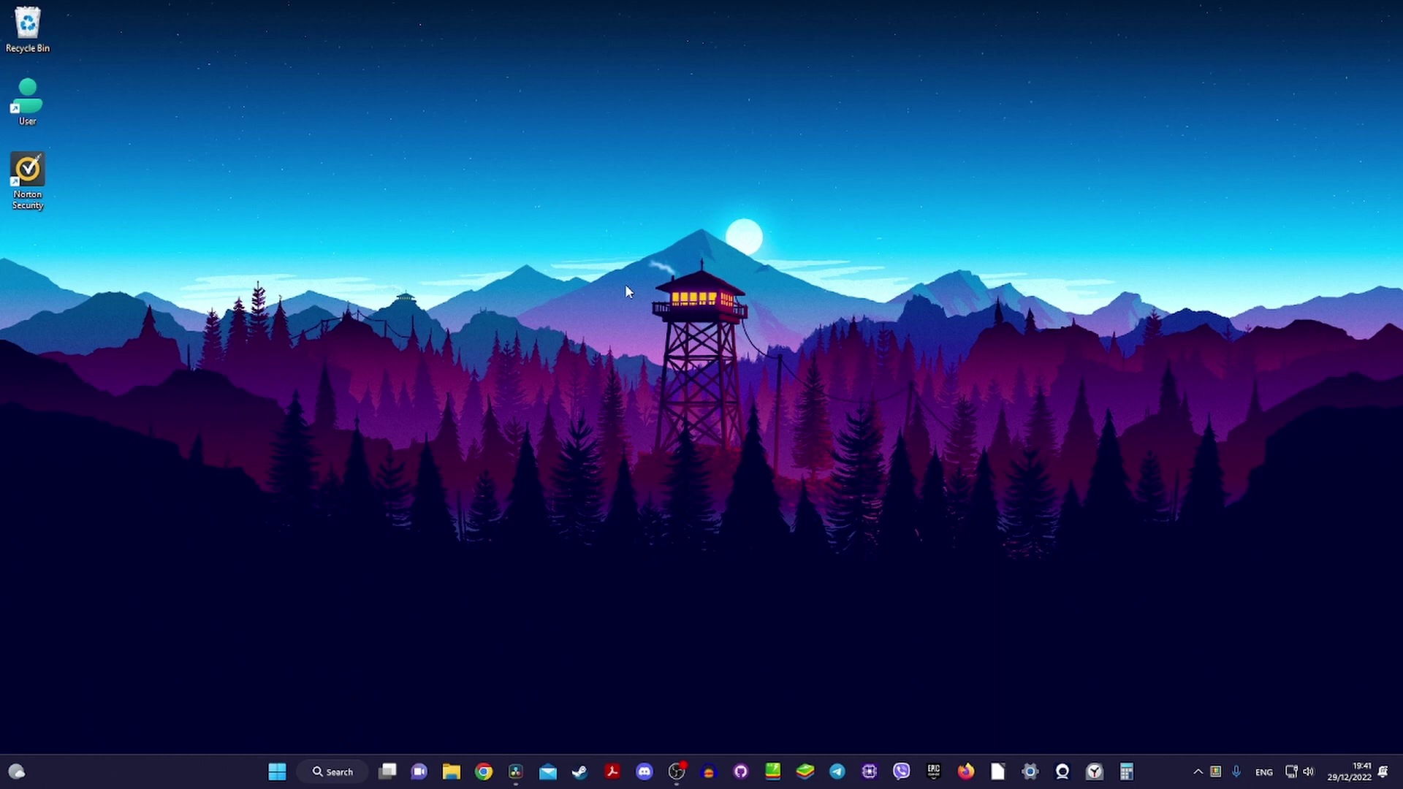
# Open File Explorer at This PC, and try adding and closing a second tab
pyautogui.press('super')
pyautogui.press('super')
pyautogui.press('super+e')
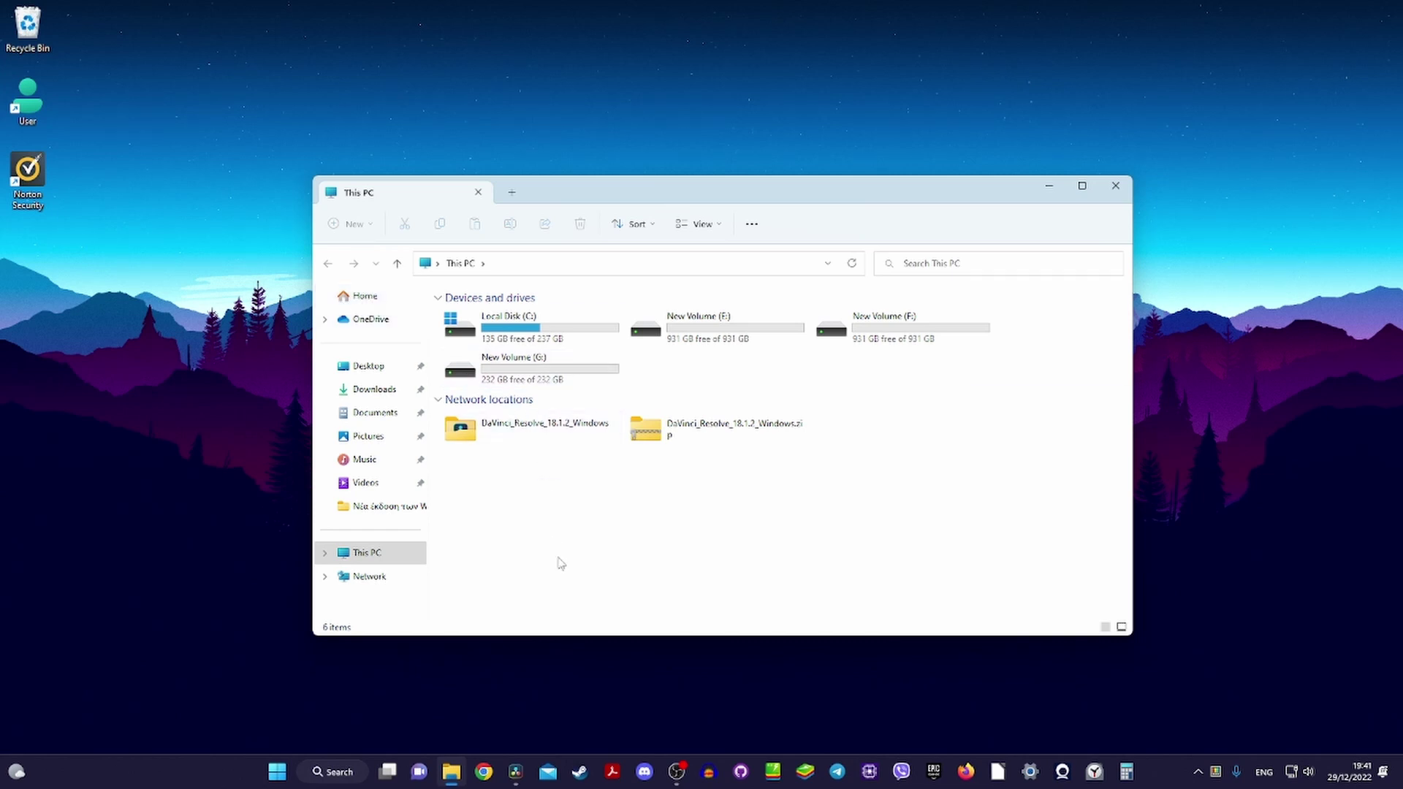
pyautogui.click(512, 193)
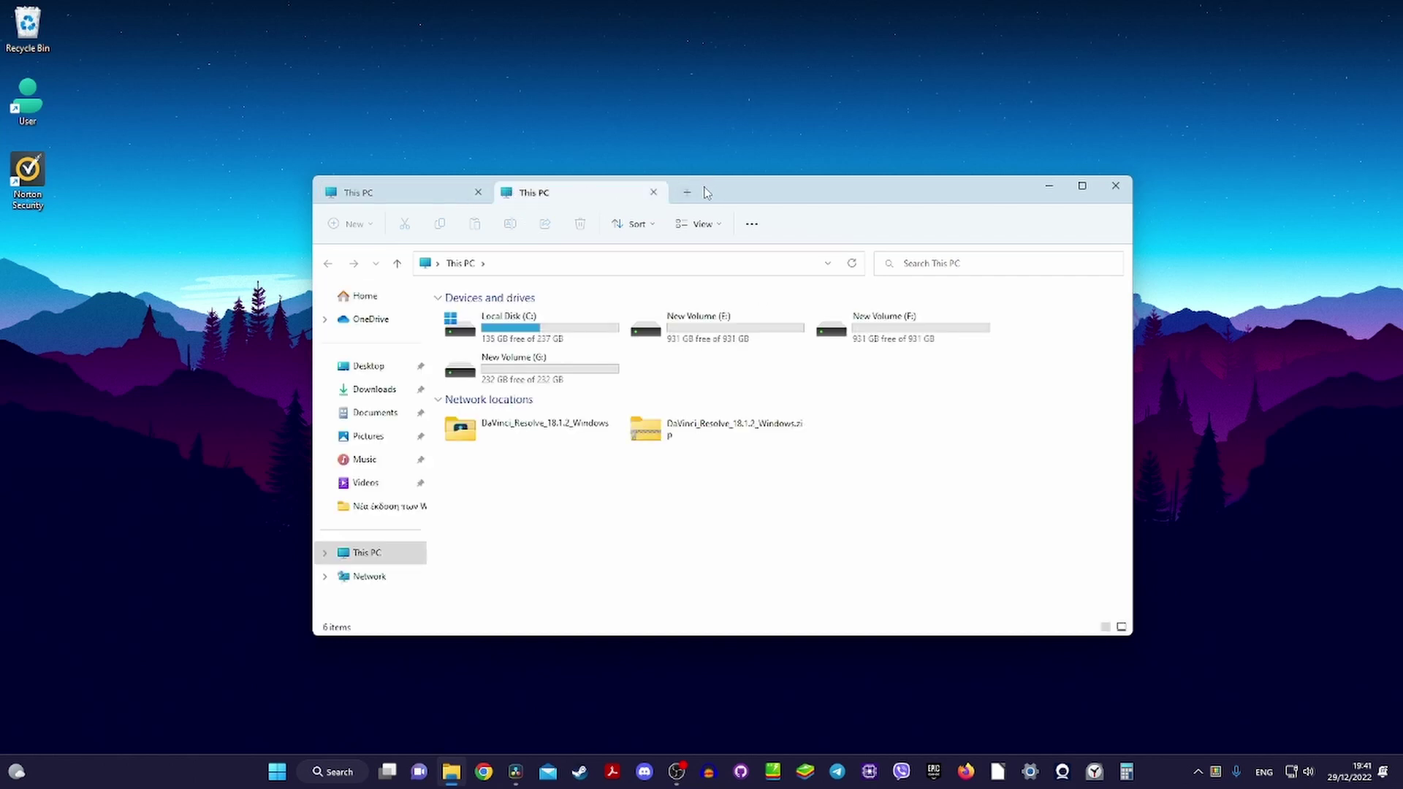
pyautogui.click(652, 194)
# Add another File Explorer tab, try moving it out of the window and back, and close it
pyautogui.click(514, 193)
pyautogui.moveTo(611, 204); pyautogui.dragTo(867, 101)
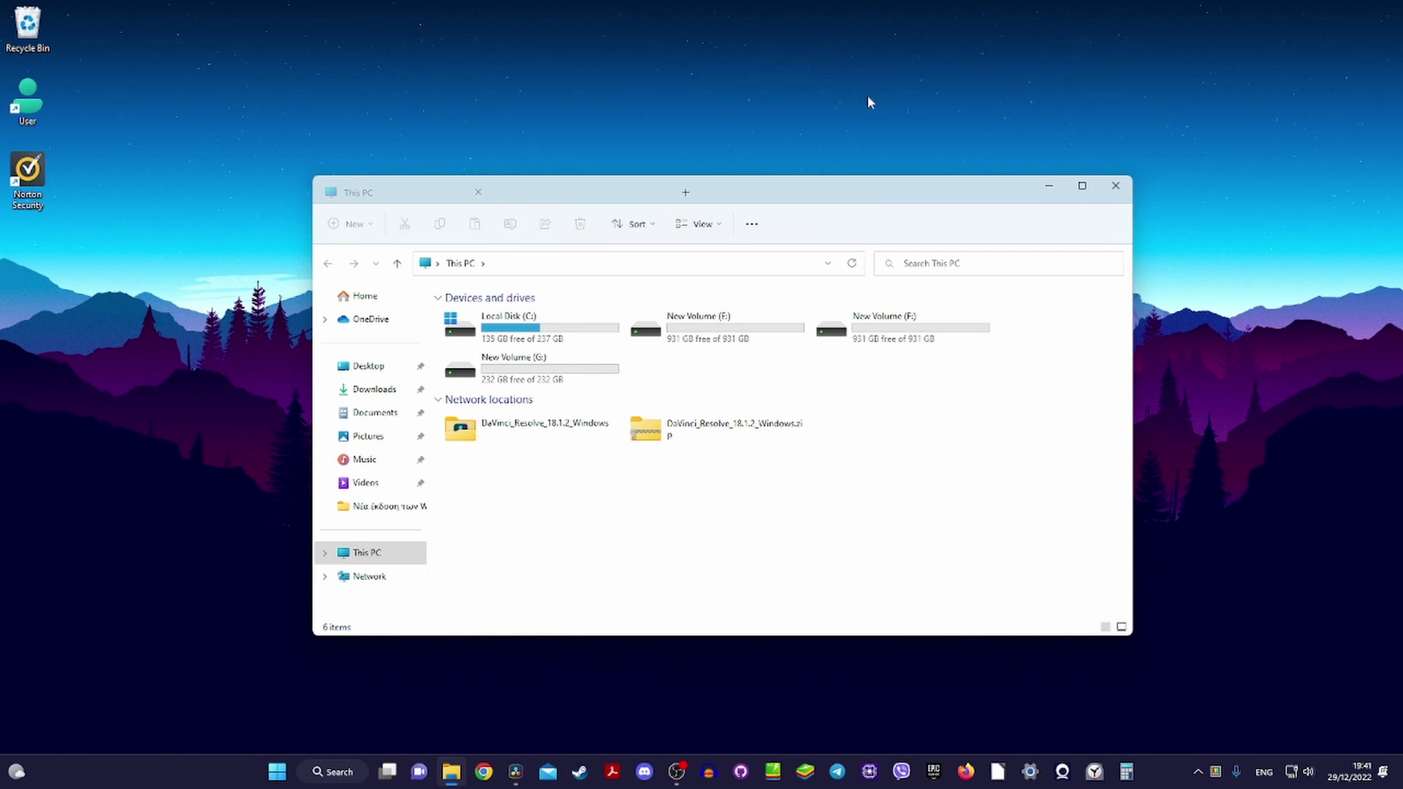
pyautogui.moveTo(564, 196); pyautogui.dragTo(436, 199)
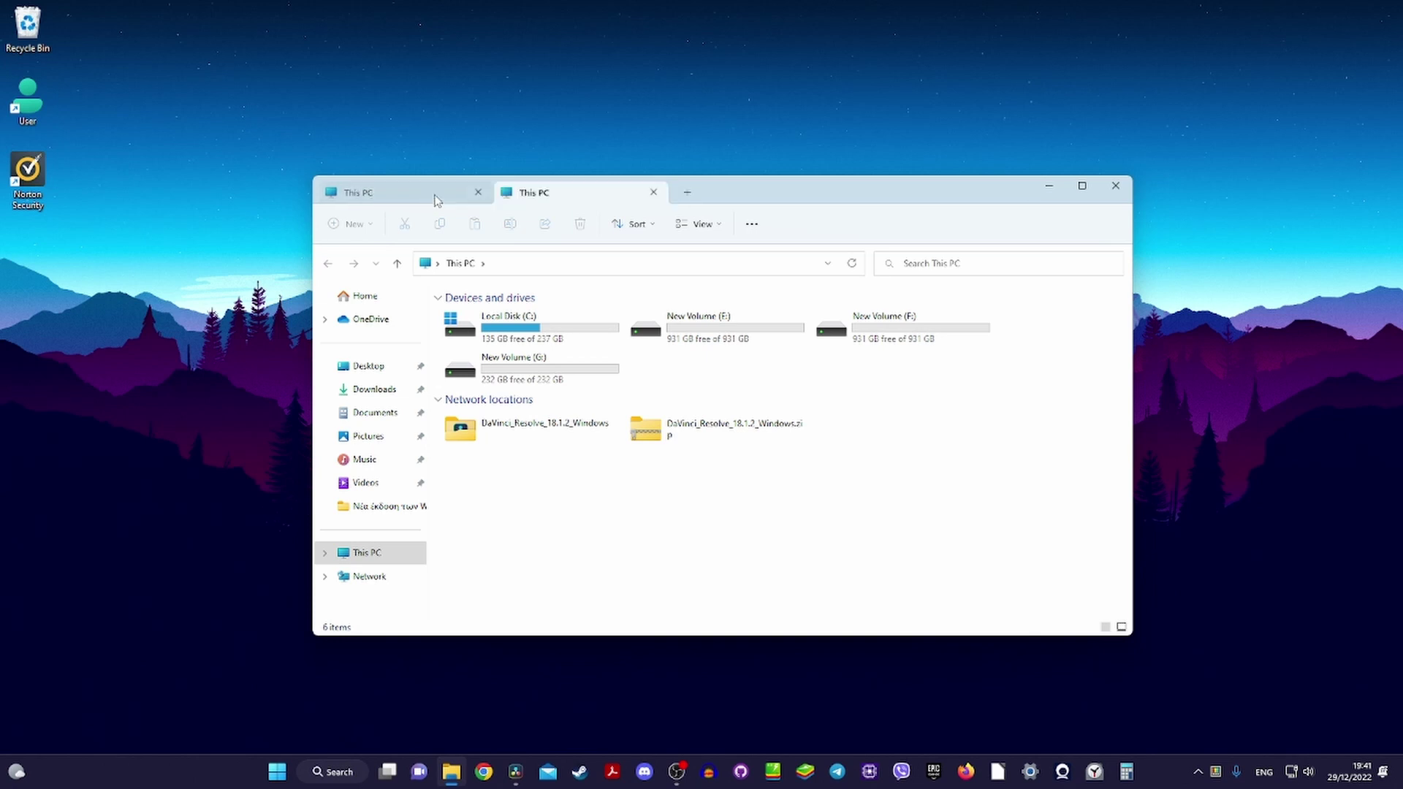
pyautogui.click(654, 191)
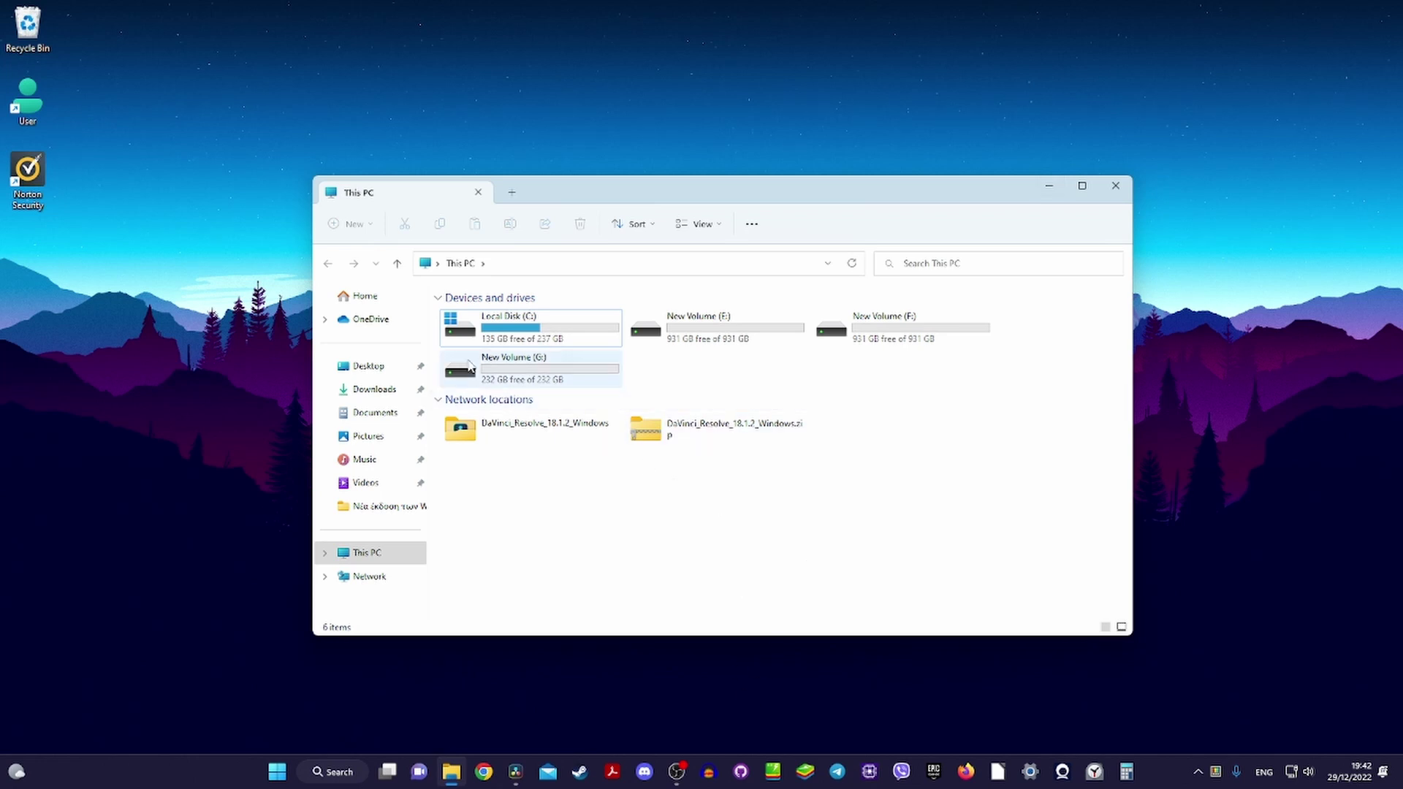
# Check the Favourites and Recent sections on Home, and add the file Ένα Αρχείο in Downloads to Favourites
pyautogui.click(363, 297)
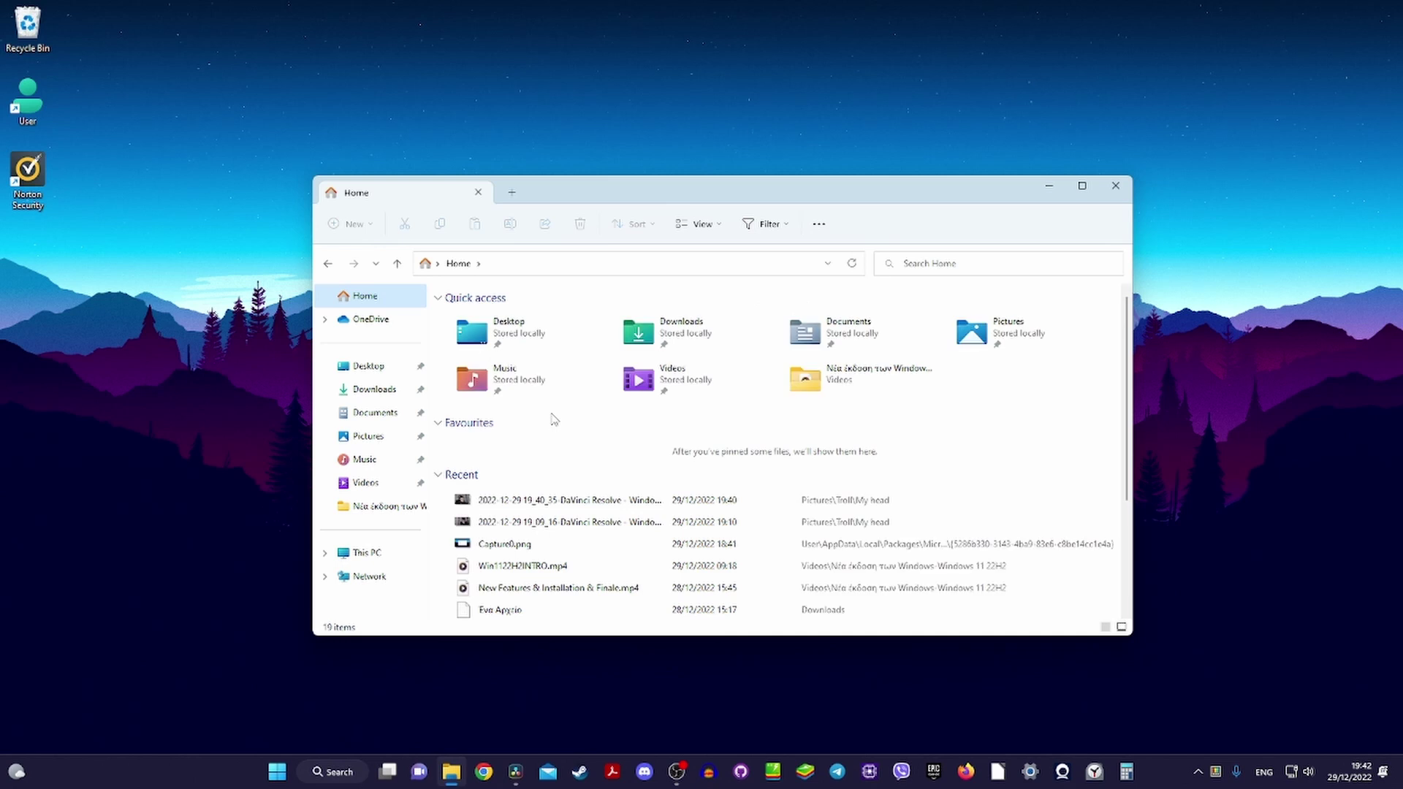
pyautogui.scroll(-1, 548, 418)
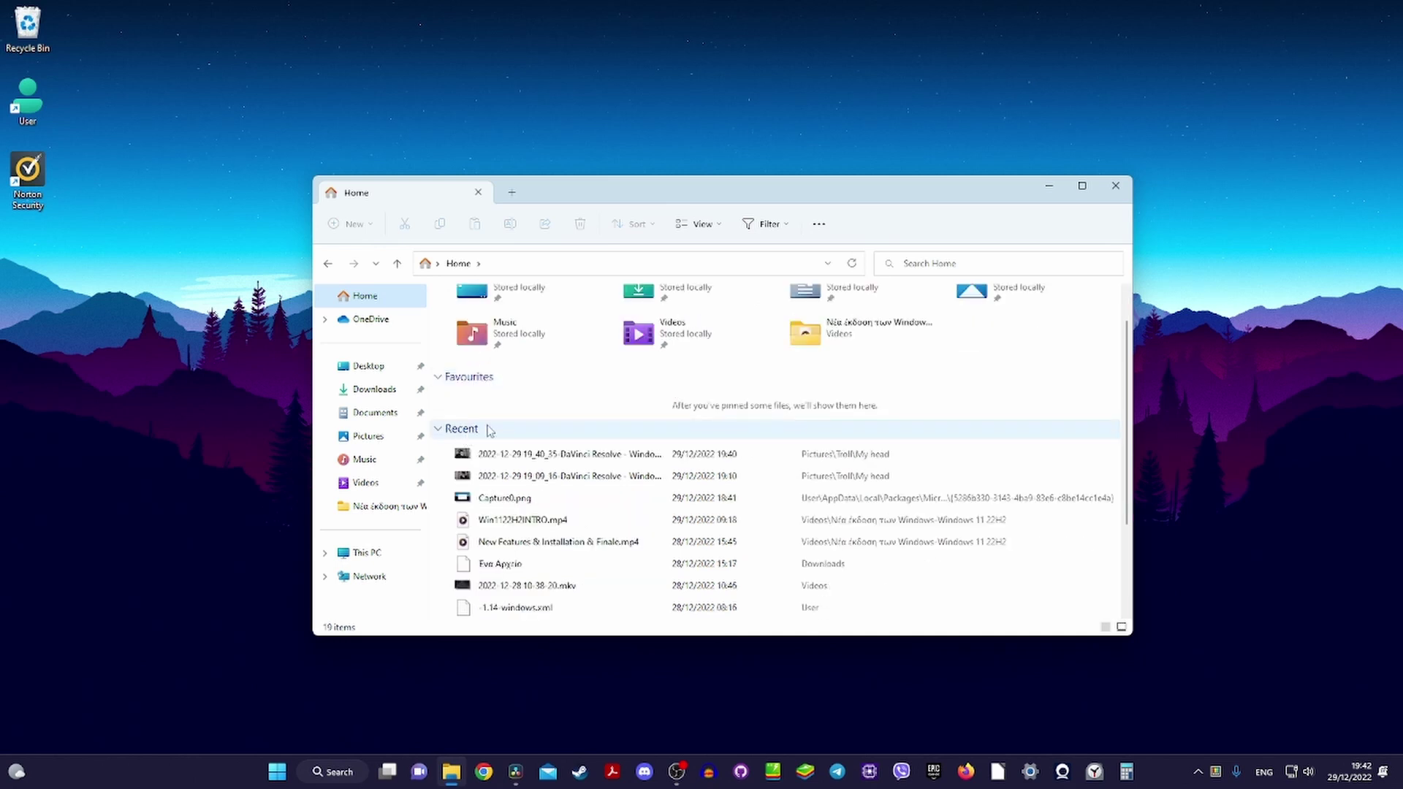
pyautogui.click(374, 389)
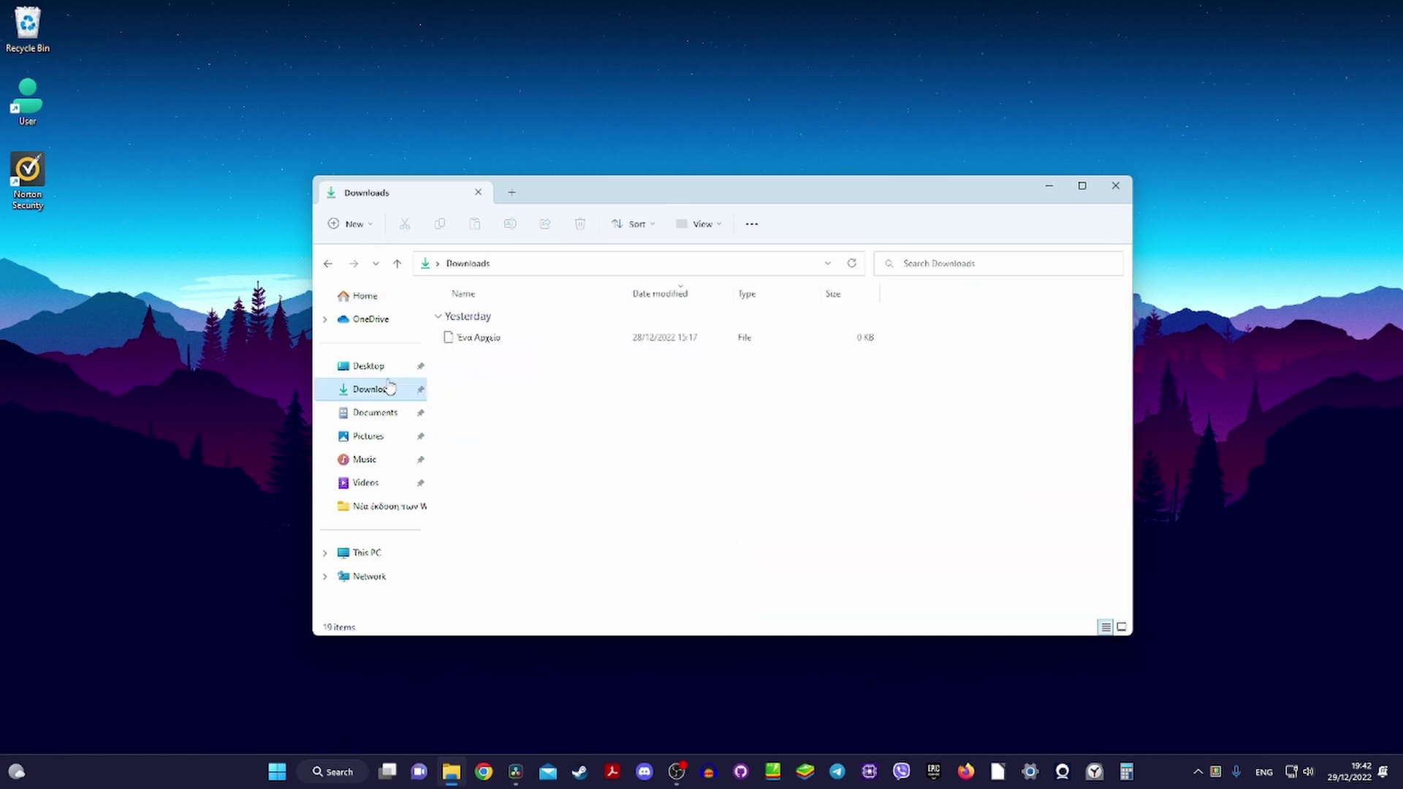
pyautogui.click(478, 339)
pyautogui.rightClick(481, 345)
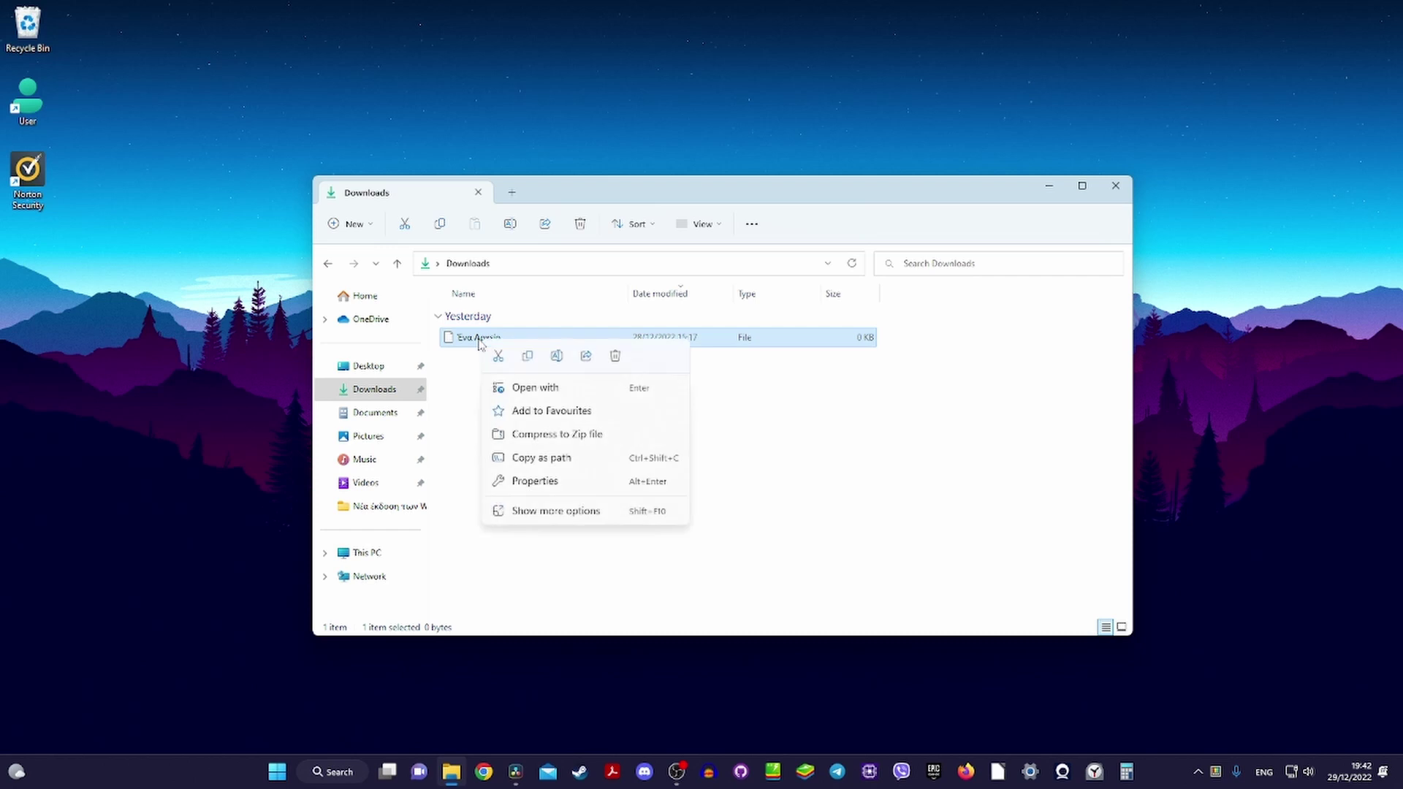
pyautogui.click(527, 412)
pyautogui.click(526, 413)
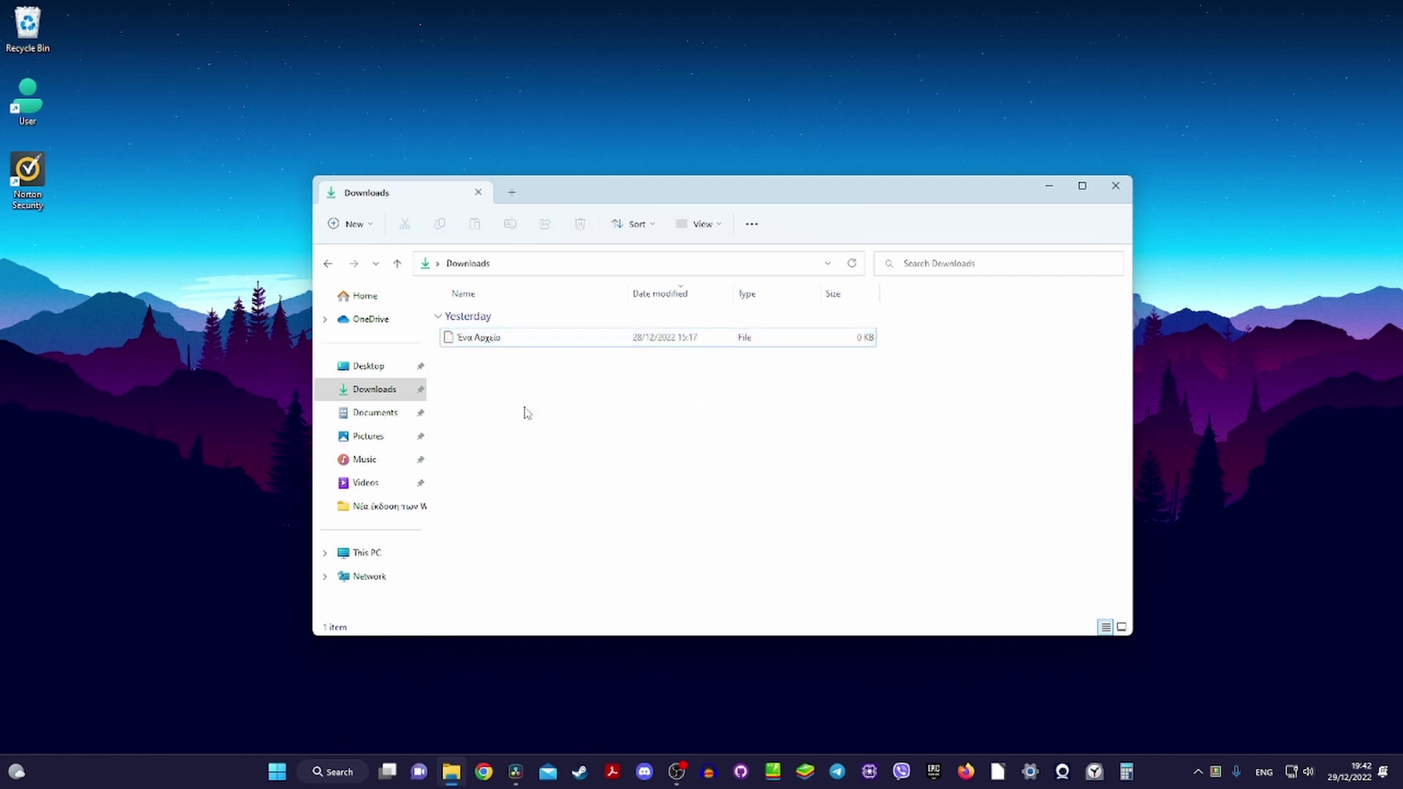
pyautogui.click(1116, 186)
# Look at the Start menu and open its layout options in the Personalisation settings
pyautogui.press('super')
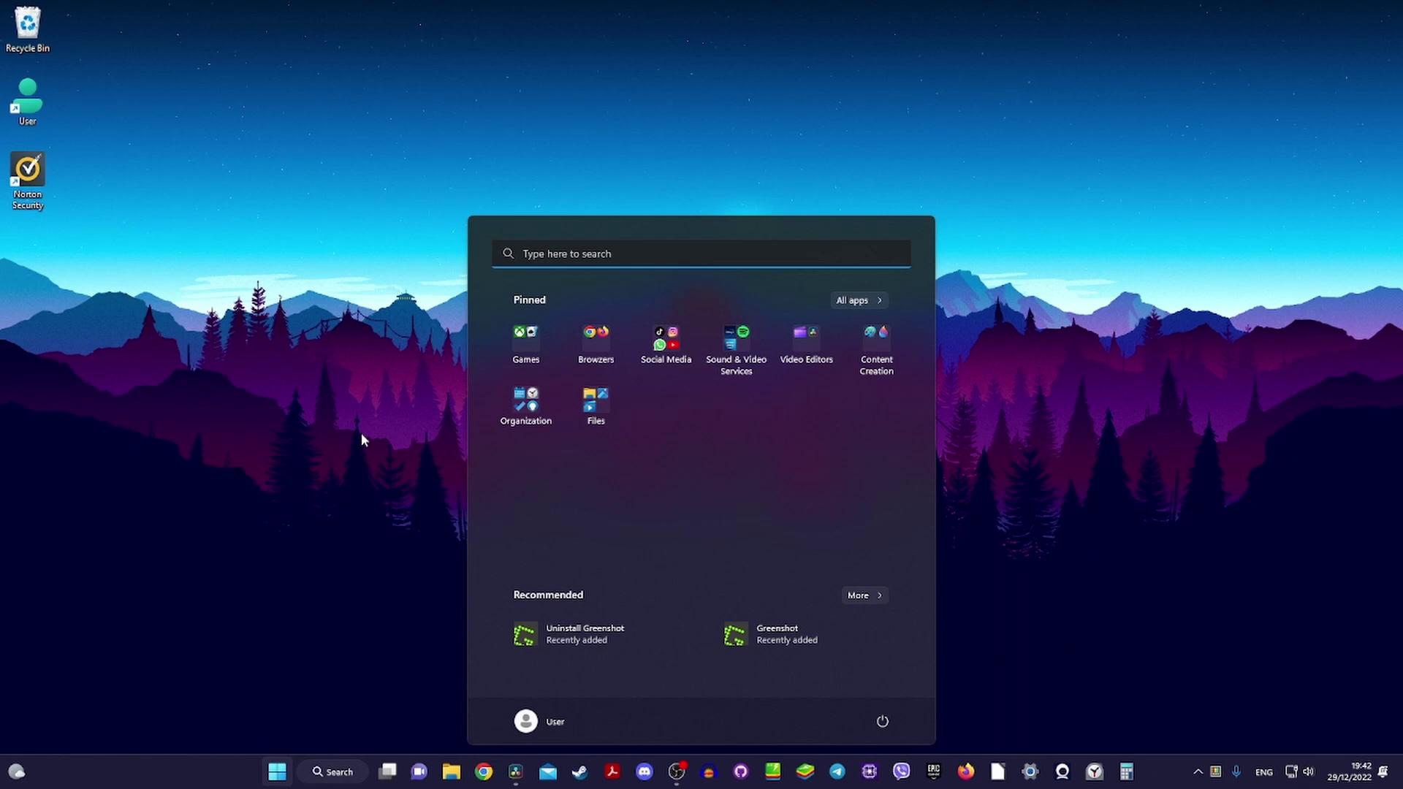
pyautogui.press('super+i')
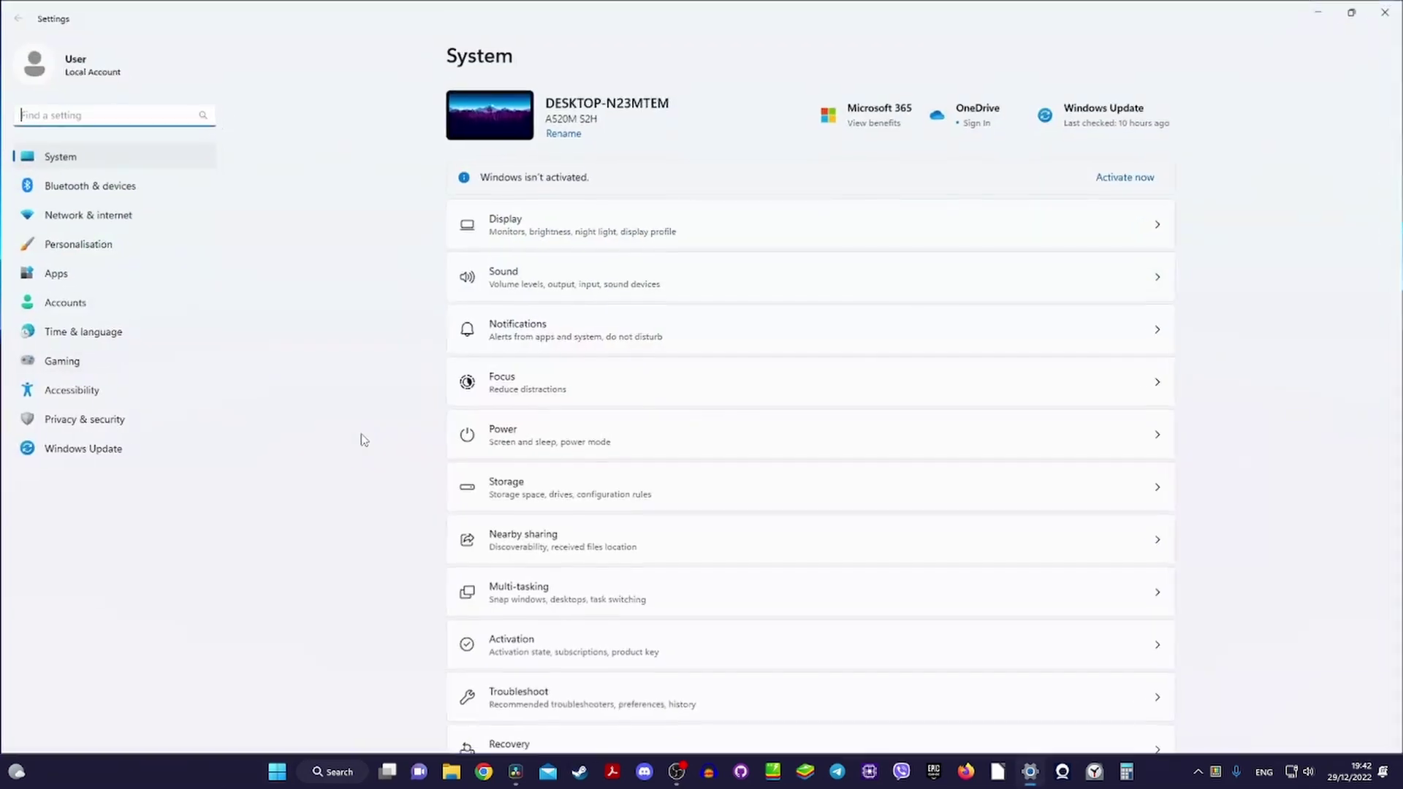
pyautogui.click(113, 243)
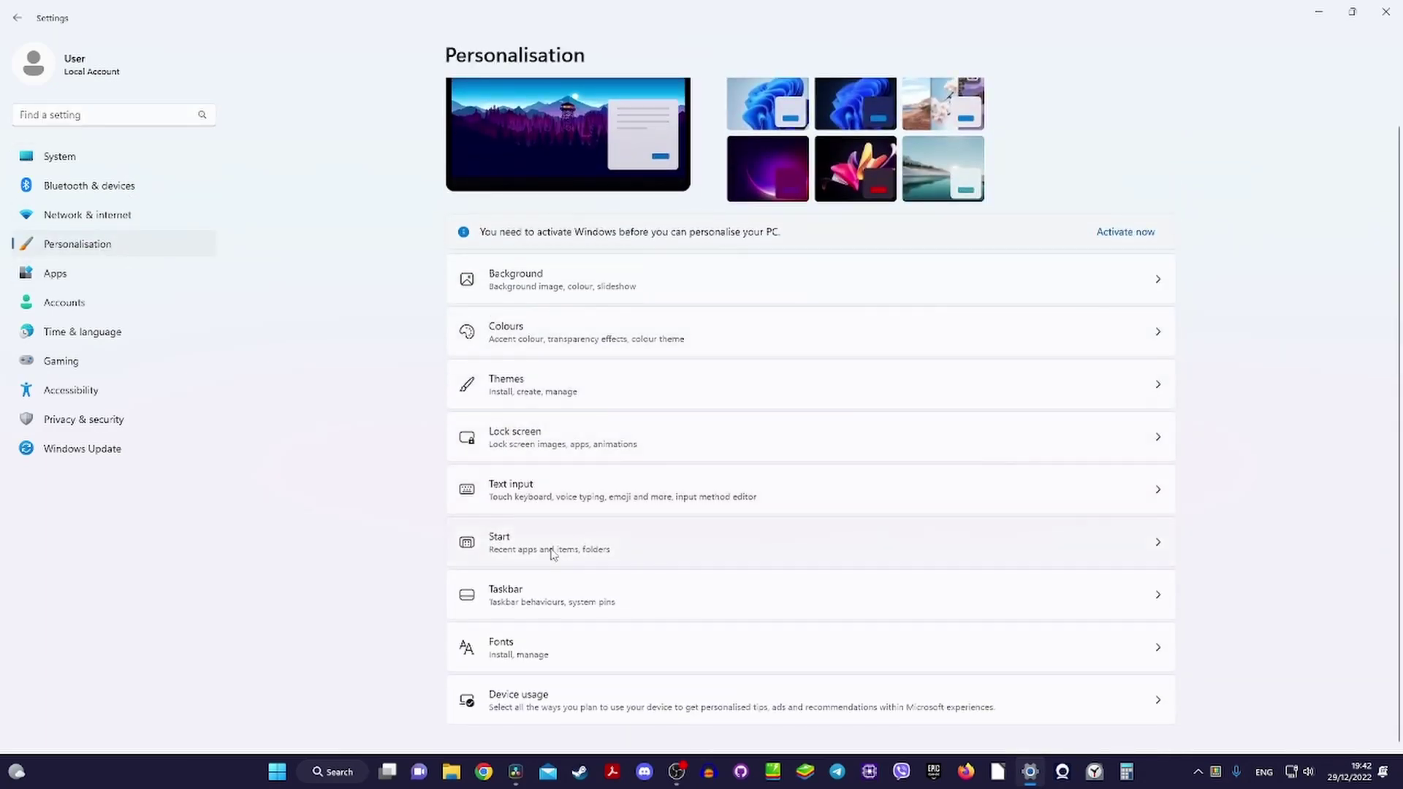
pyautogui.click(553, 555)
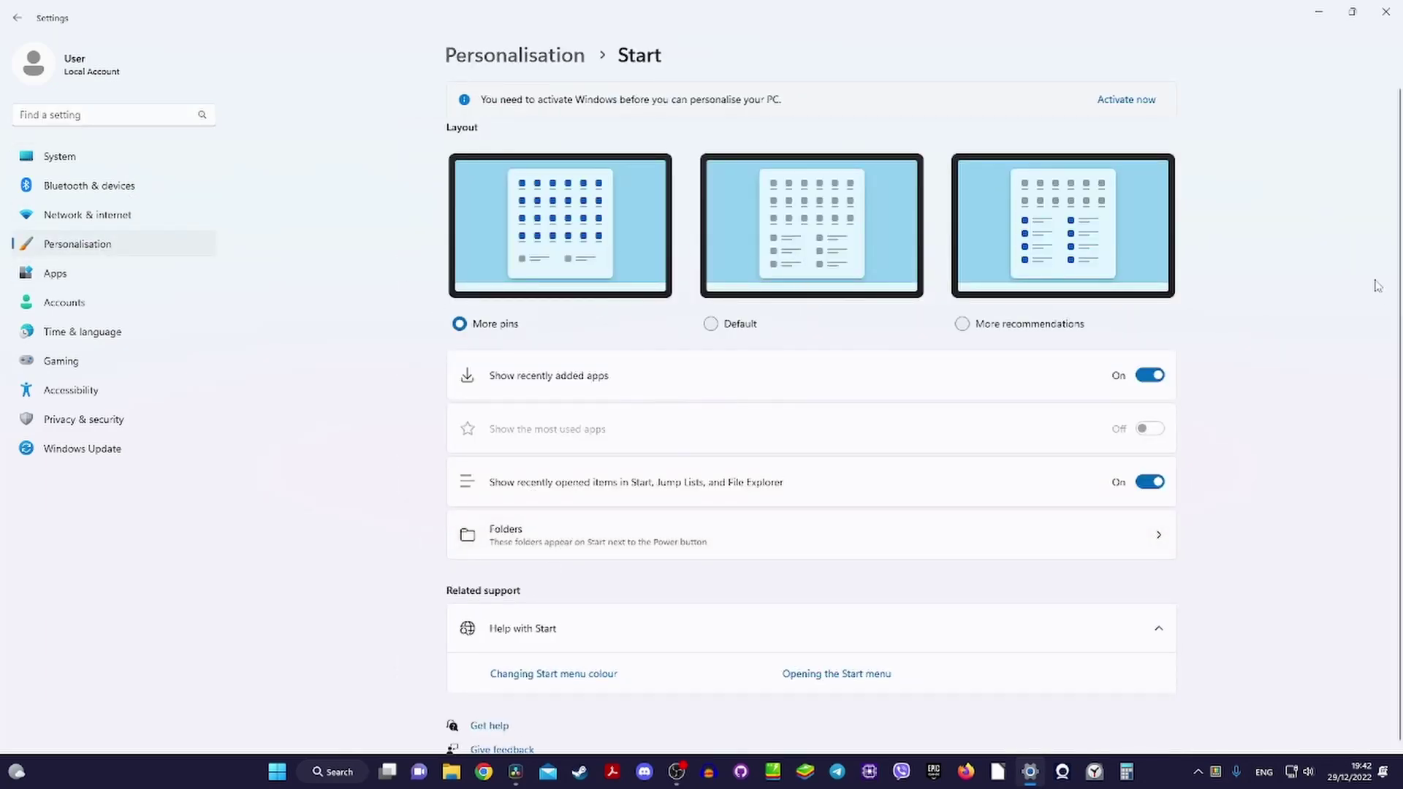
# Switch the Start layout to Default and on to More recommendations, and preview the Start menu
pyautogui.click(710, 325)
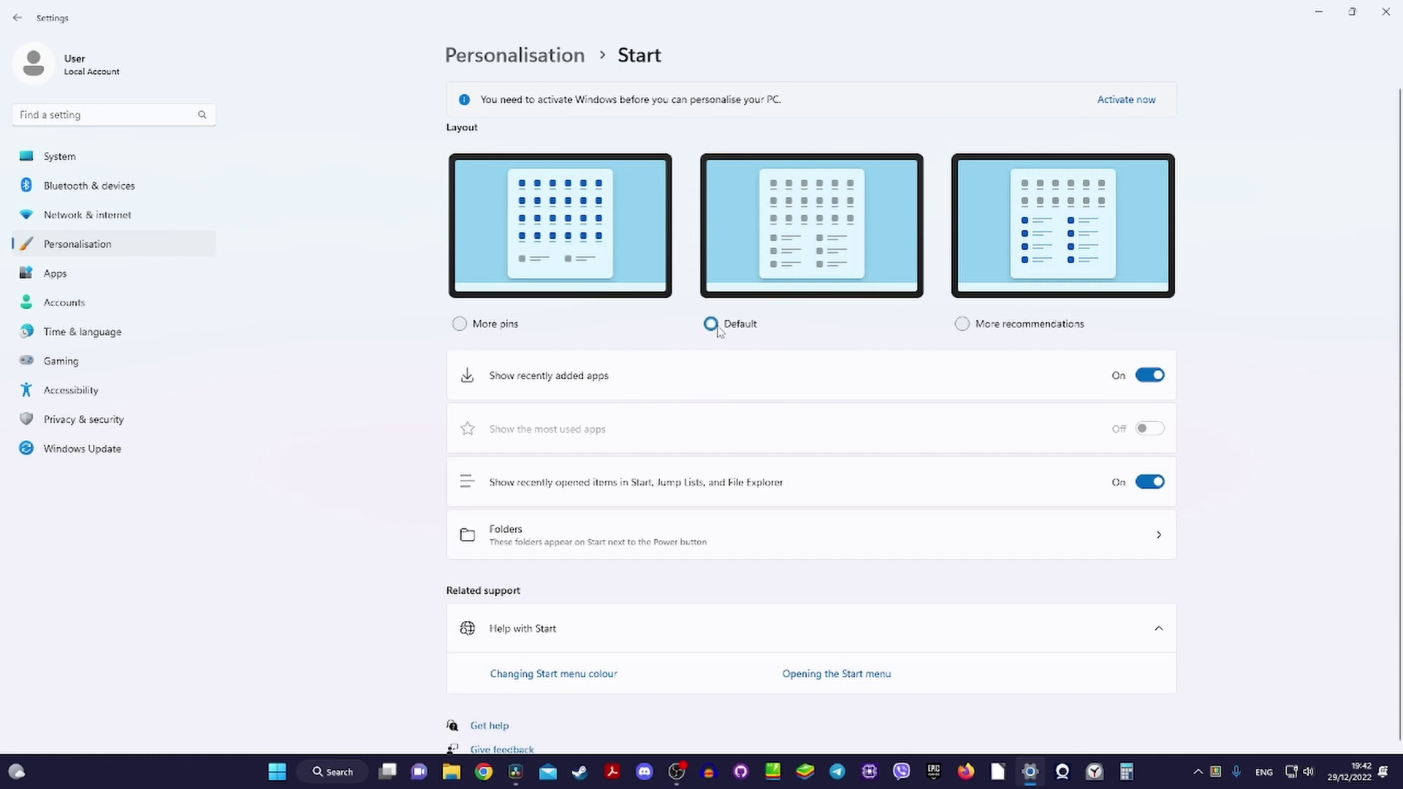
pyautogui.click(965, 329)
pyautogui.click(287, 775)
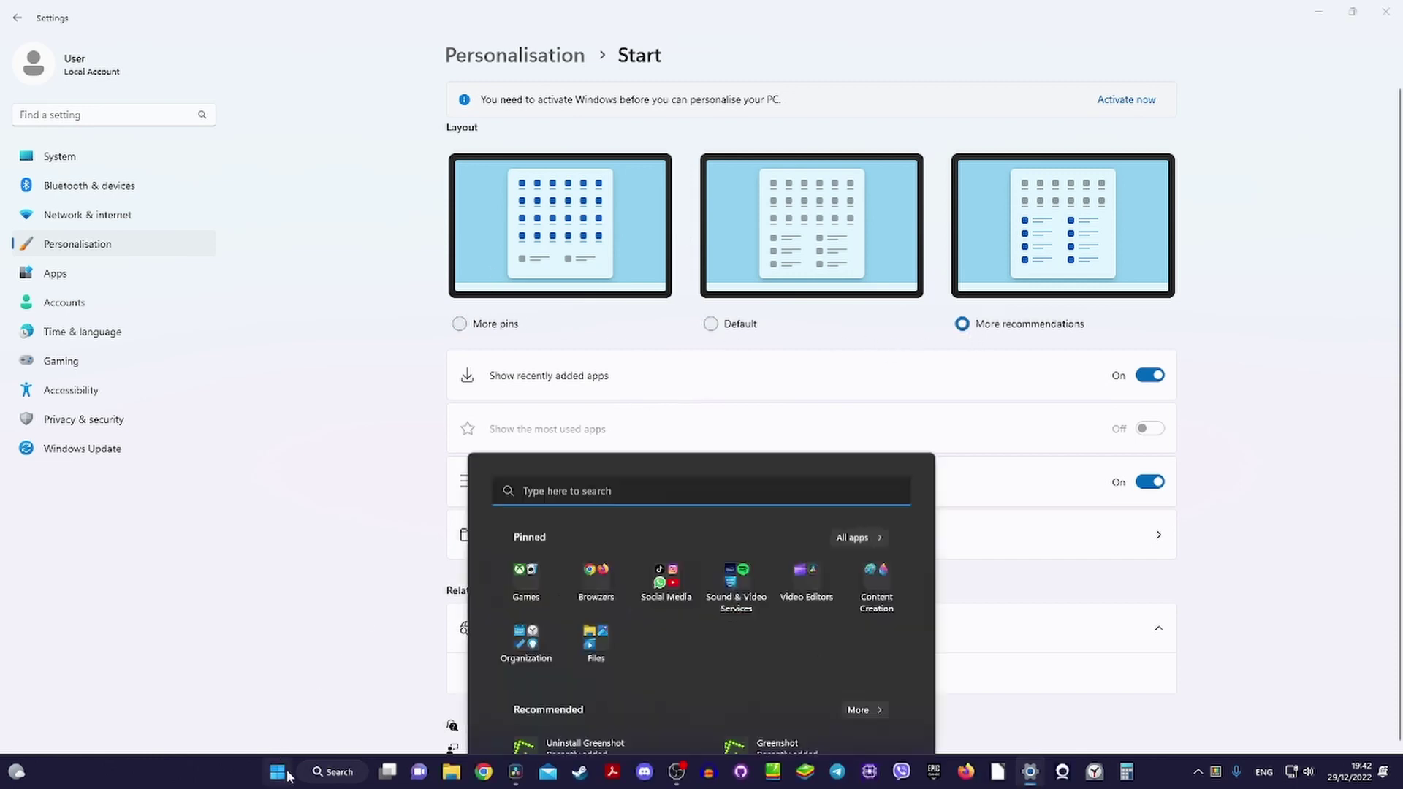
pyautogui.click(287, 775)
# Preview the Start menu with the Default layout and with the More pins layout
pyautogui.click(710, 324)
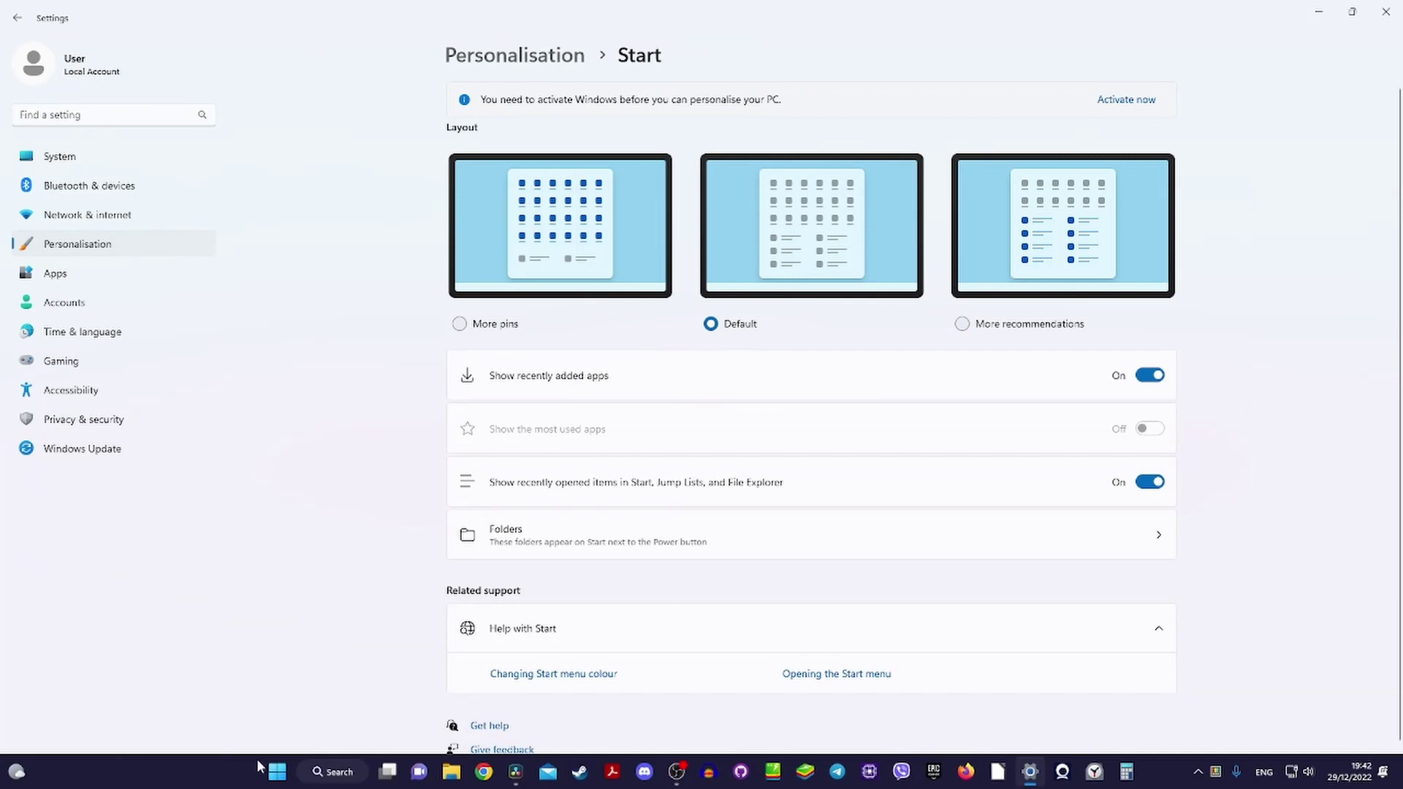
pyautogui.click(277, 771)
pyautogui.click(277, 771)
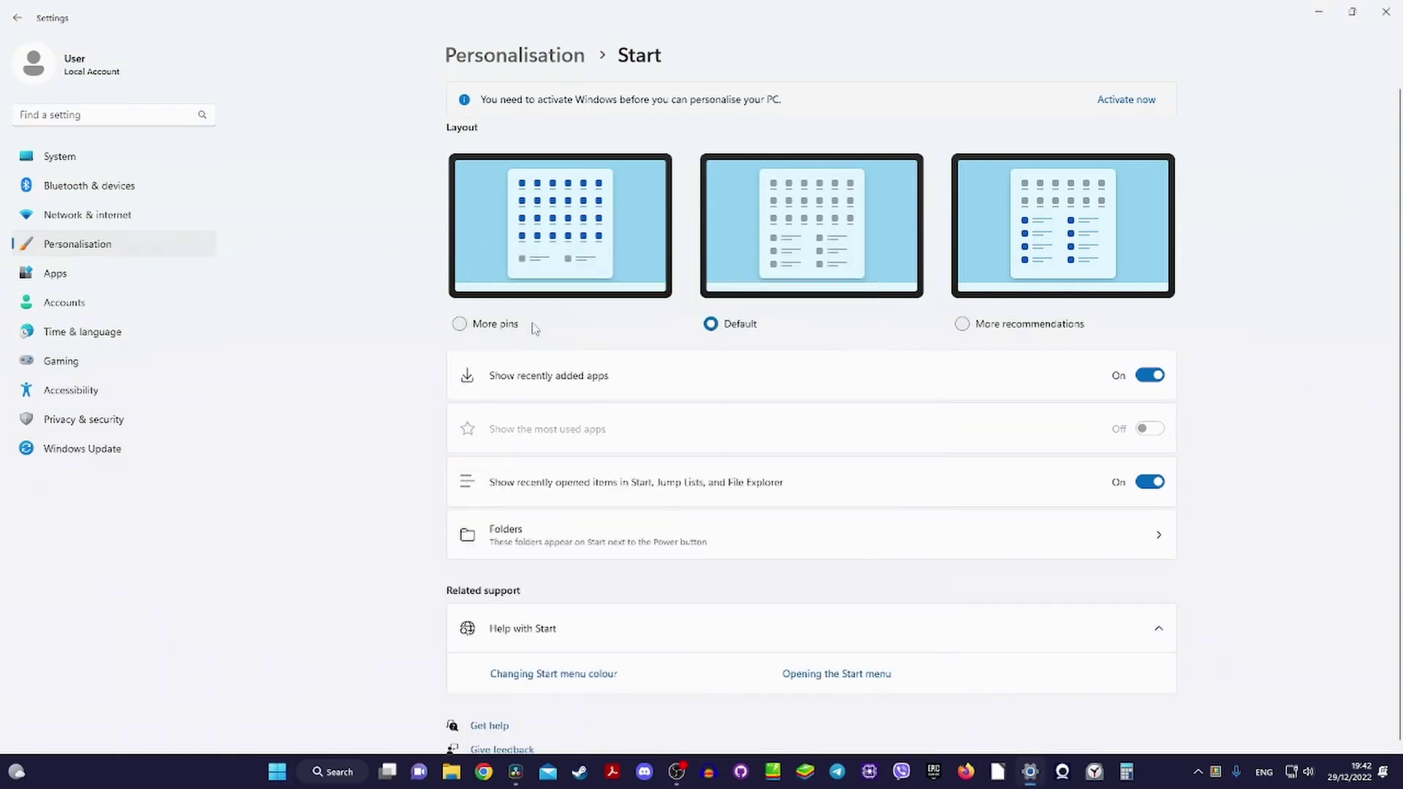
pyautogui.click(458, 323)
pyautogui.click(277, 771)
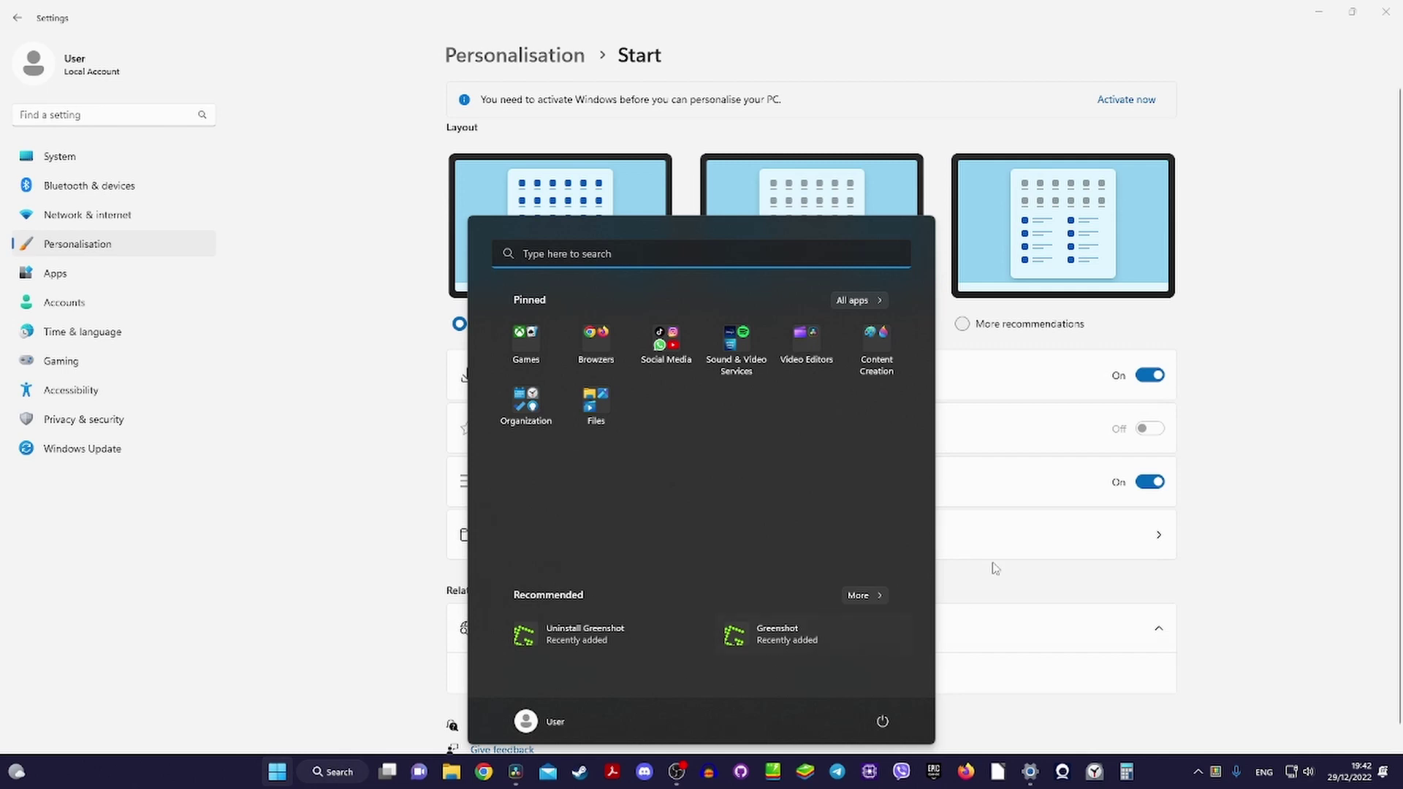
# Apply the More recommendations layout again and check the Recommended section of the Start menu
pyautogui.click(961, 323)
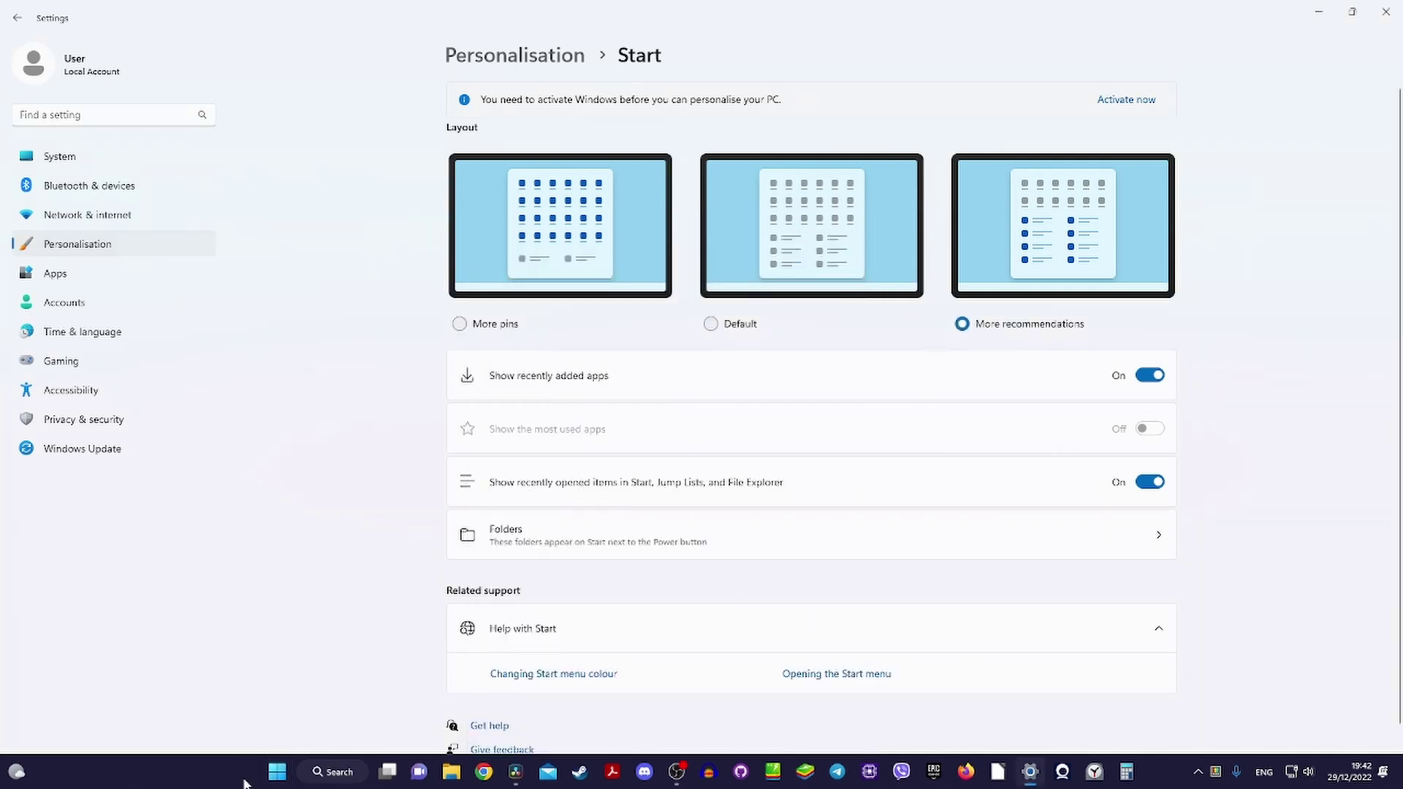
pyautogui.click(277, 772)
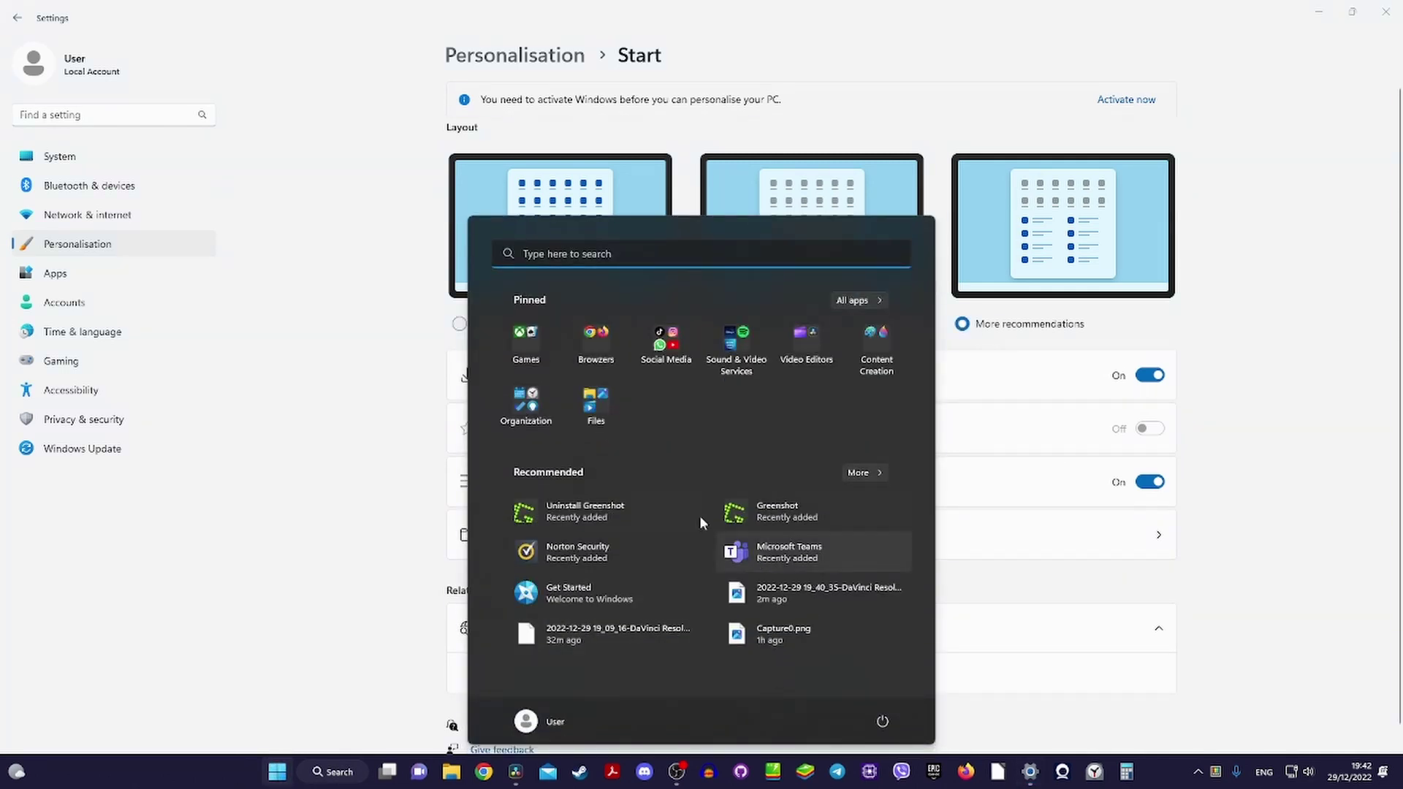
pyautogui.click(1129, 301)
# Set the Start layout back to More pins, check the Start menu, and close Settings
pyautogui.click(460, 325)
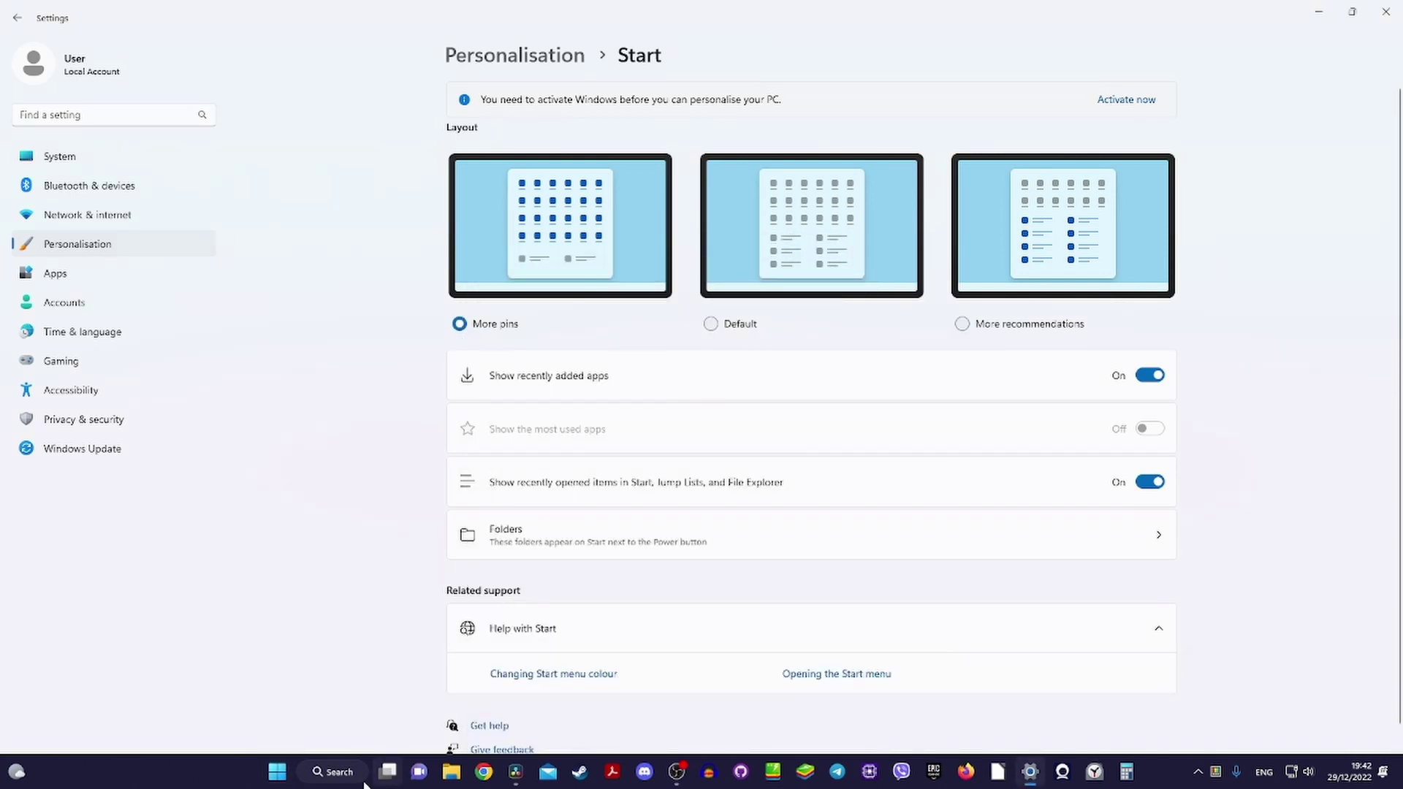
pyautogui.click(278, 773)
pyautogui.click(278, 773)
pyautogui.click(1385, 11)
# Bring up the snap layouts with a File Explorer window, and close the window without keeping a layout
pyautogui.click(451, 772)
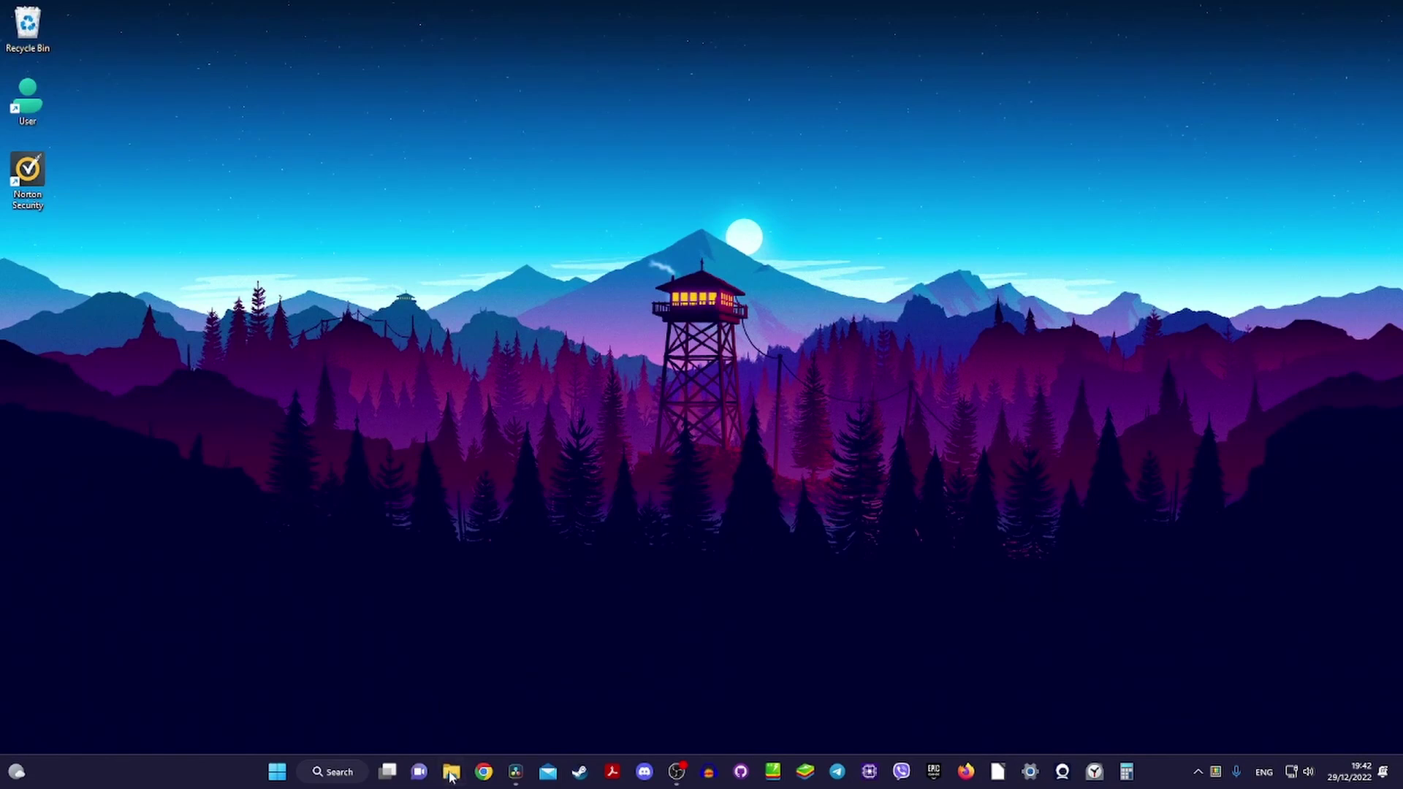
pyautogui.moveTo(1076, 196)
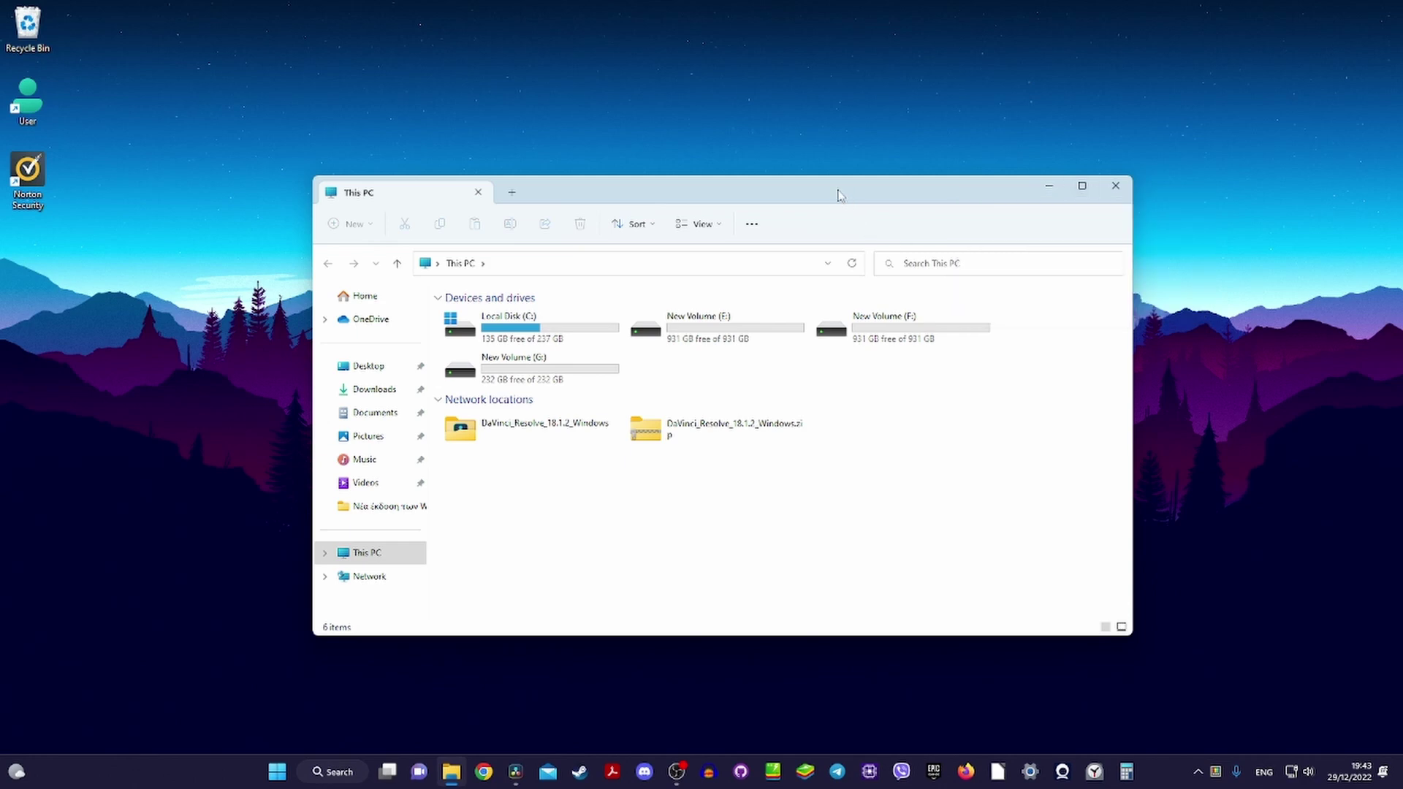
pyautogui.moveTo(804, 197); pyautogui.dragTo(977, 7)
pyautogui.doubleClick(1169, 7)
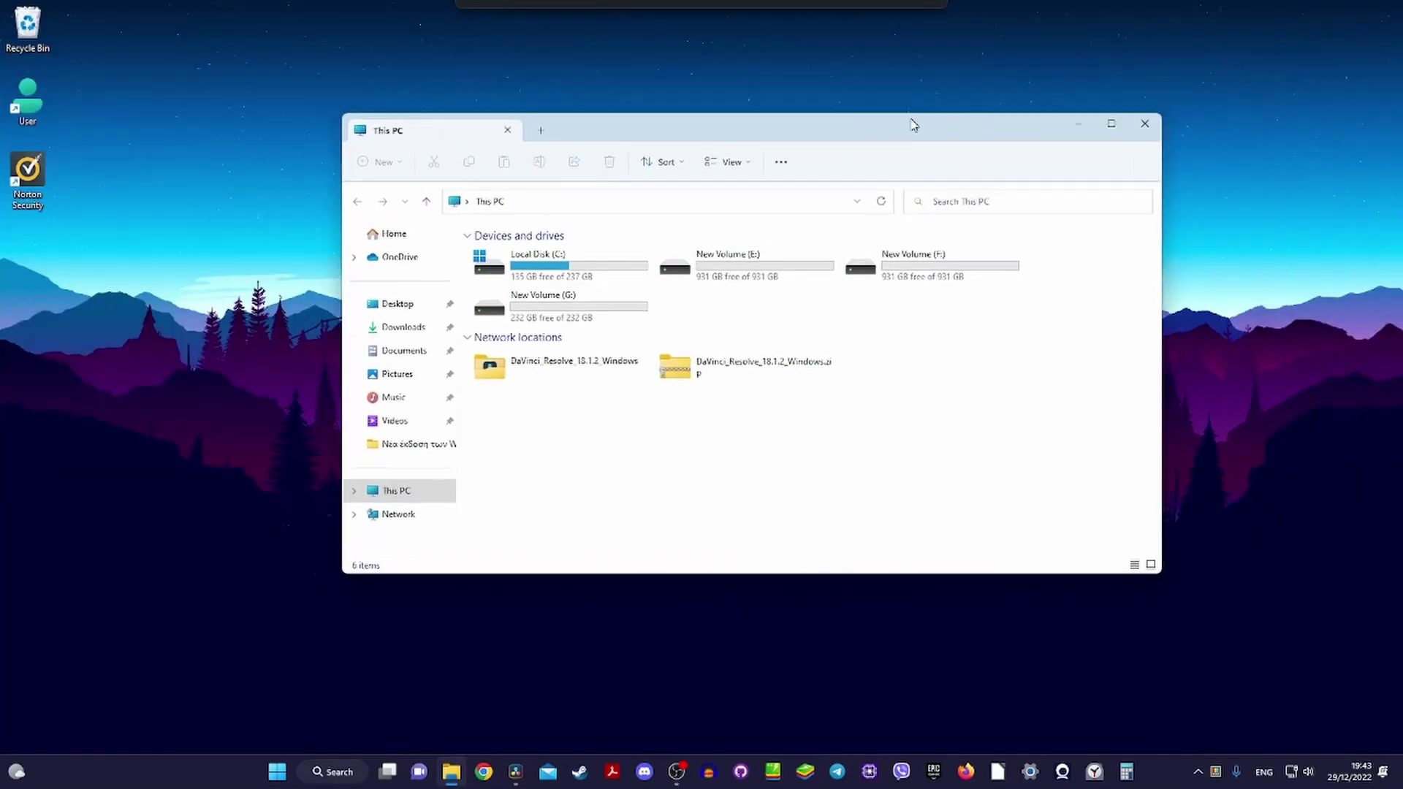
pyautogui.click(1105, 138)
# Open PowerToys (Preview), examine the File Locksmith settings page, and close the program
pyautogui.press('super')
pyautogui.write('power')
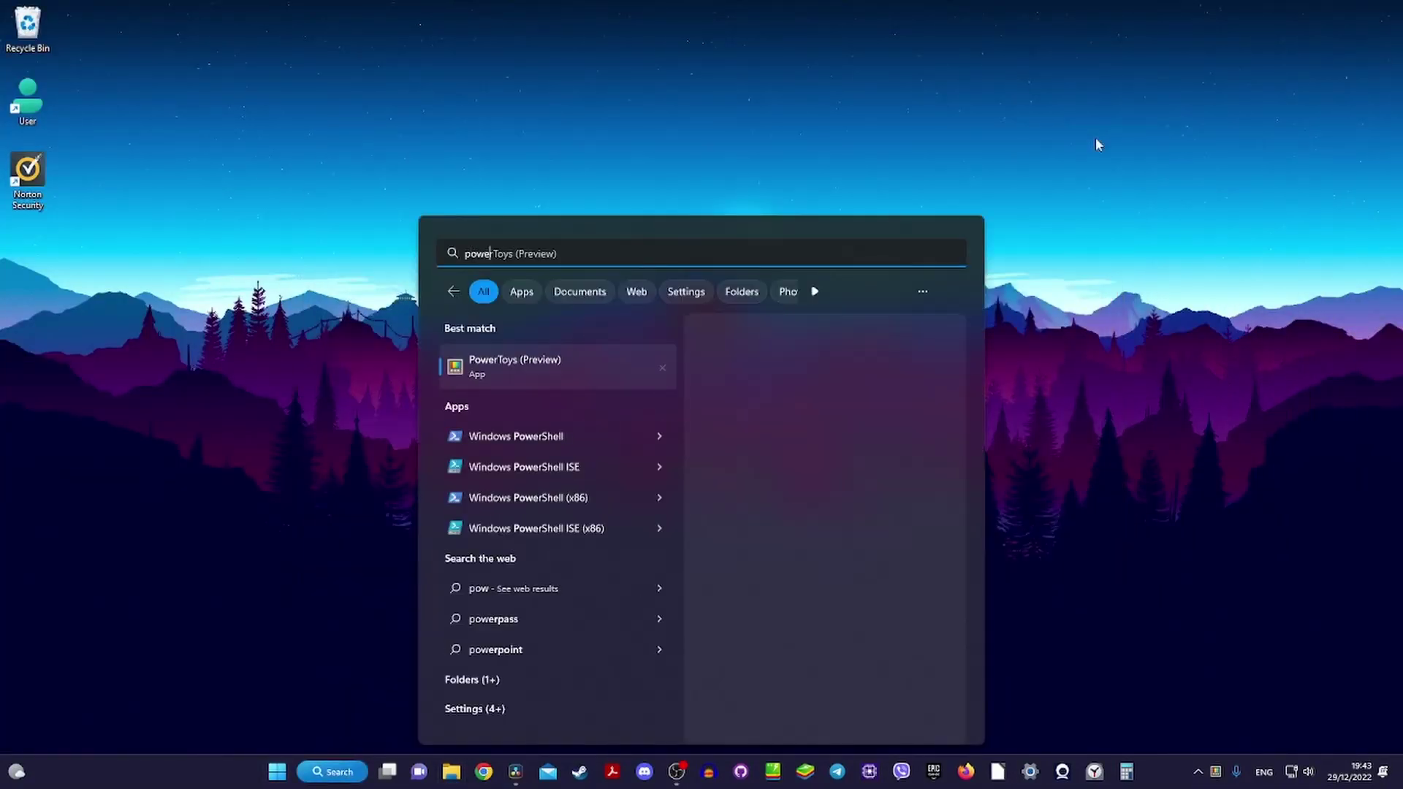
pyautogui.press('Return')
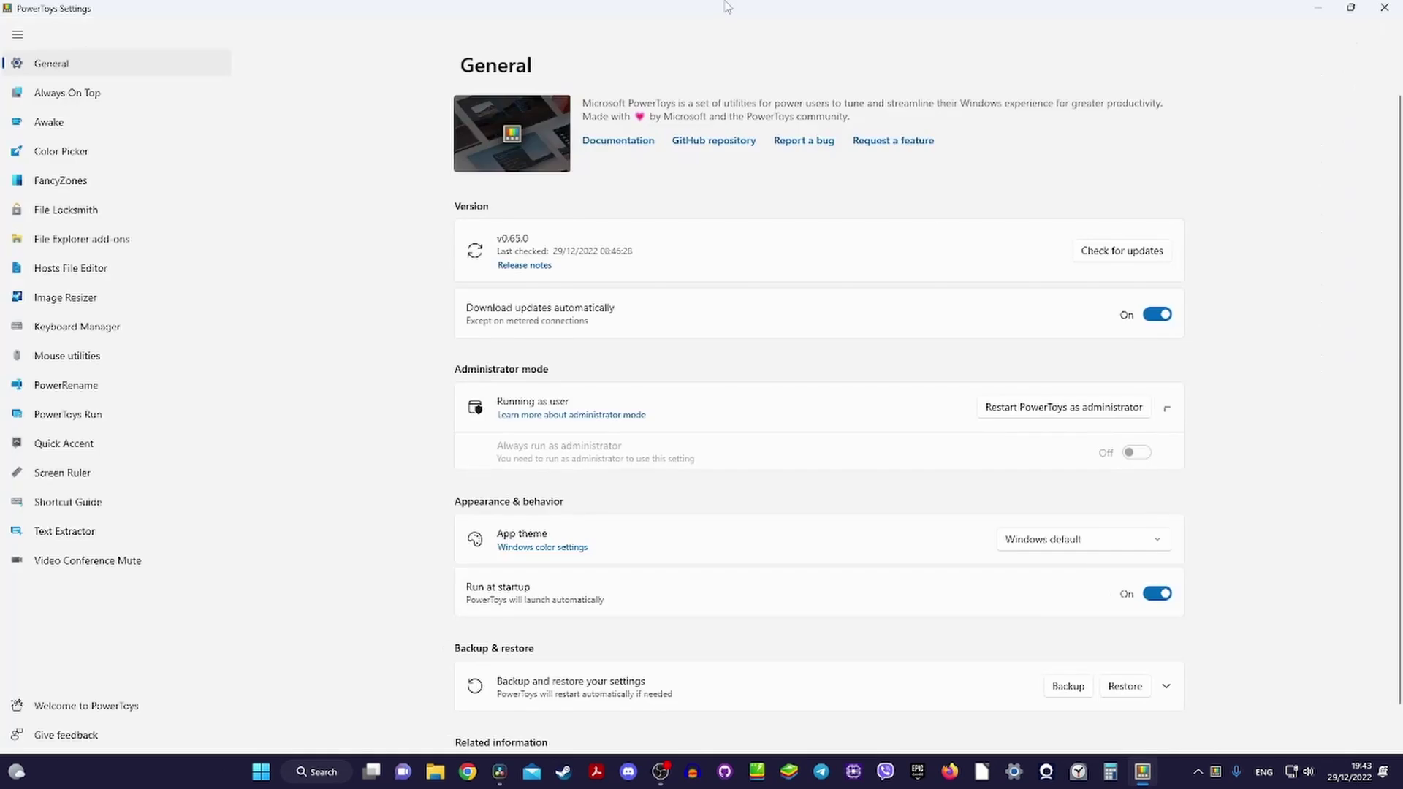
pyautogui.moveTo(728, 7); pyautogui.dragTo(761, 9)
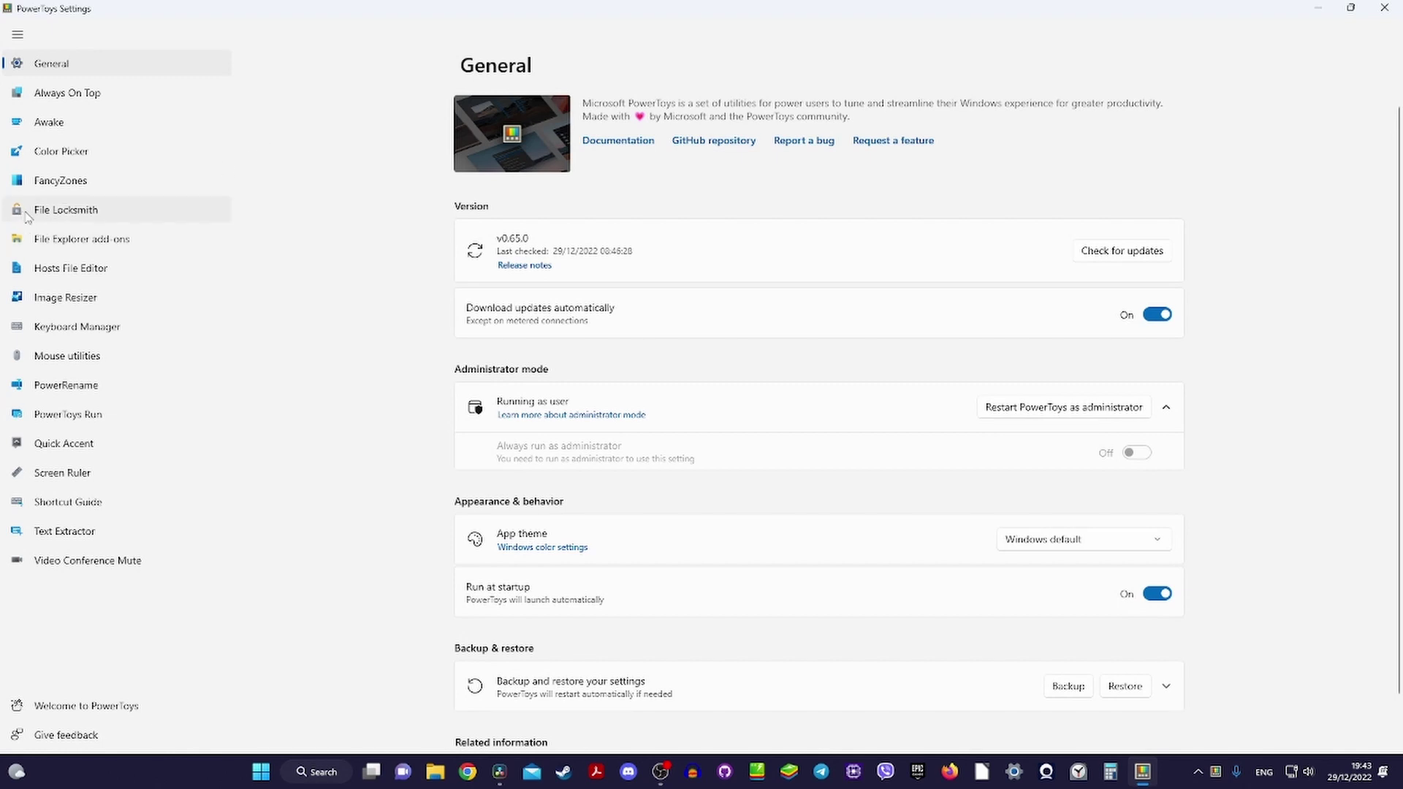
pyautogui.click(73, 211)
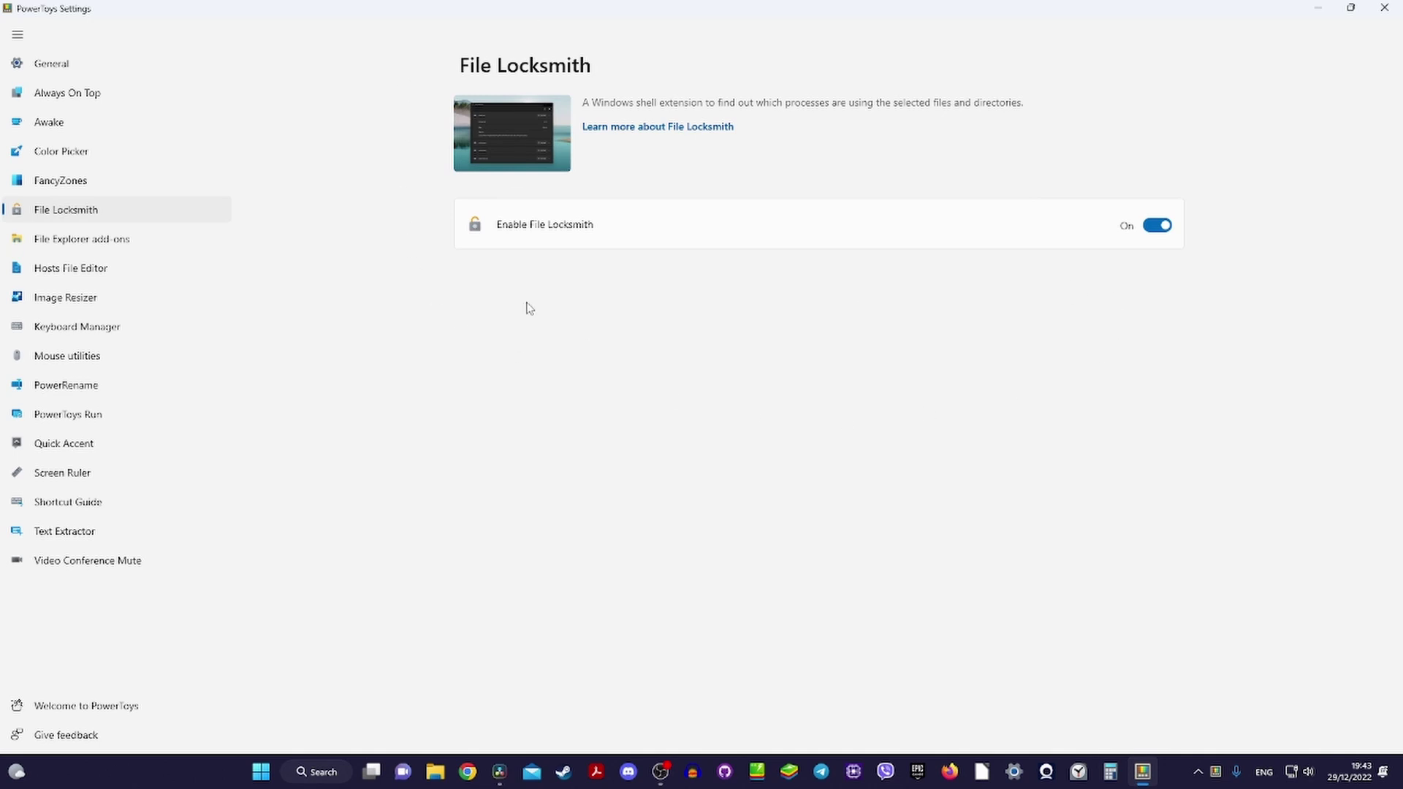
pyautogui.moveTo(554, 10); pyautogui.dragTo(698, 2)
pyautogui.click(1384, 8)
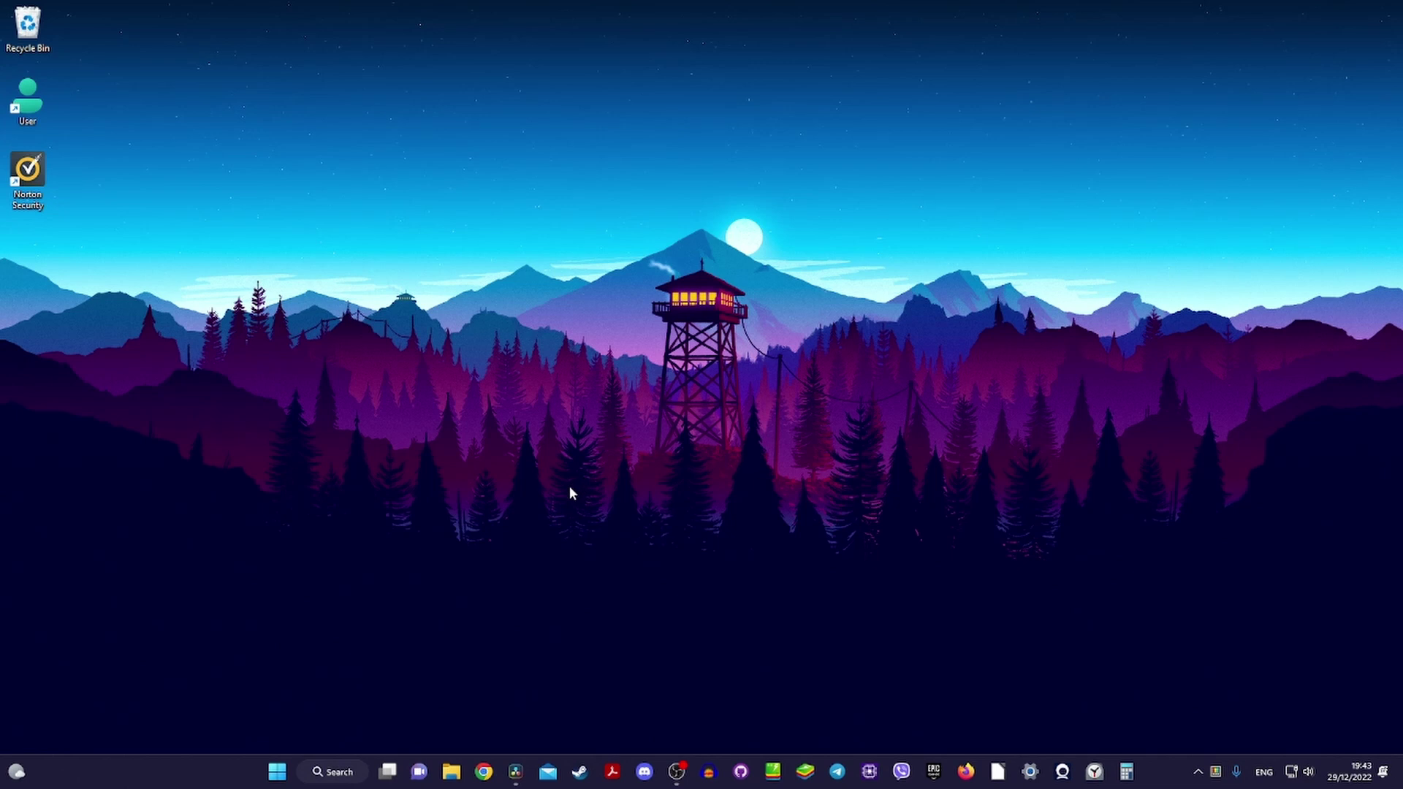
# Search for "clip" and launch the Clipchamp video editor
pyautogui.click(276, 774)
pyautogui.write('clip')
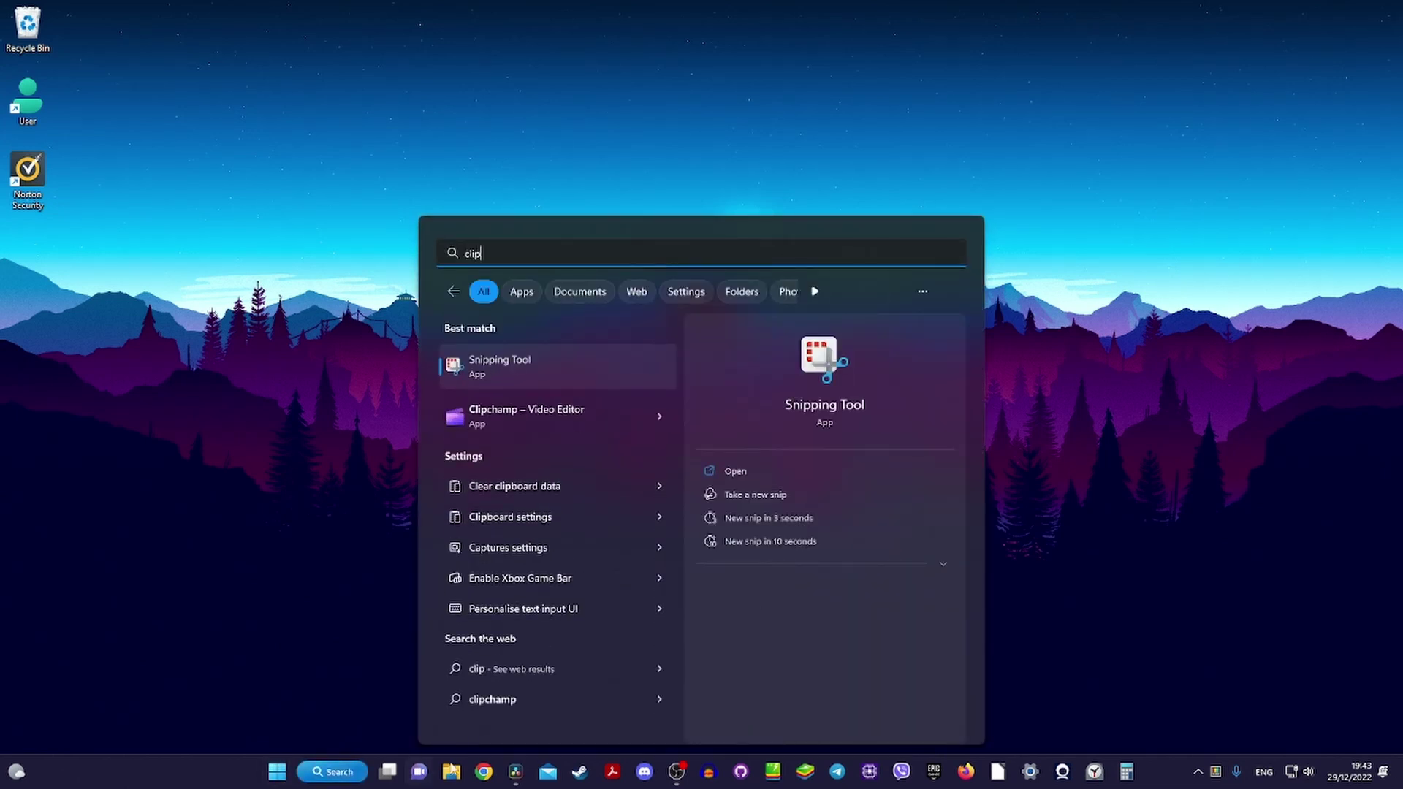
pyautogui.click(564, 418)
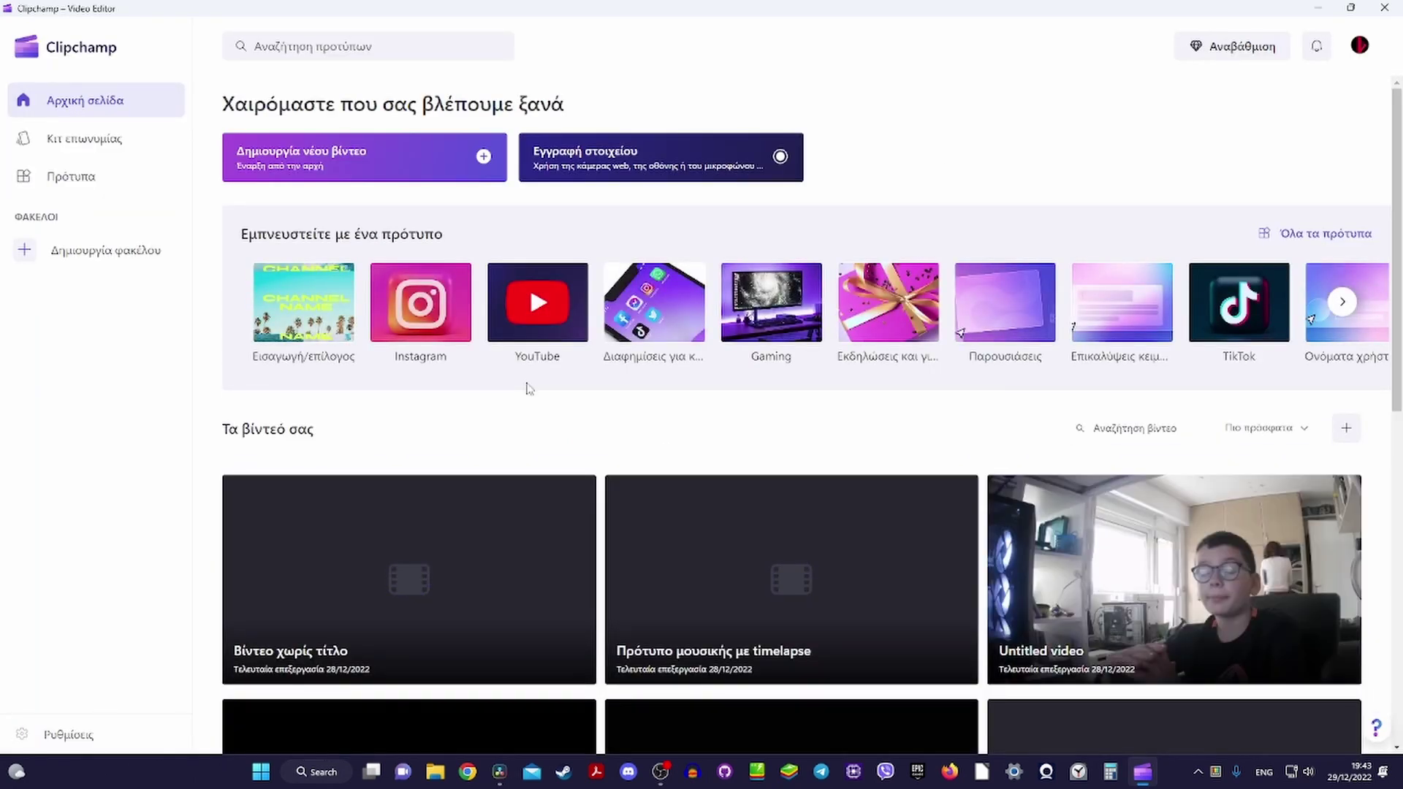
# Browse the YouTube video templates offered in Clipchamp
pyautogui.click(525, 296)
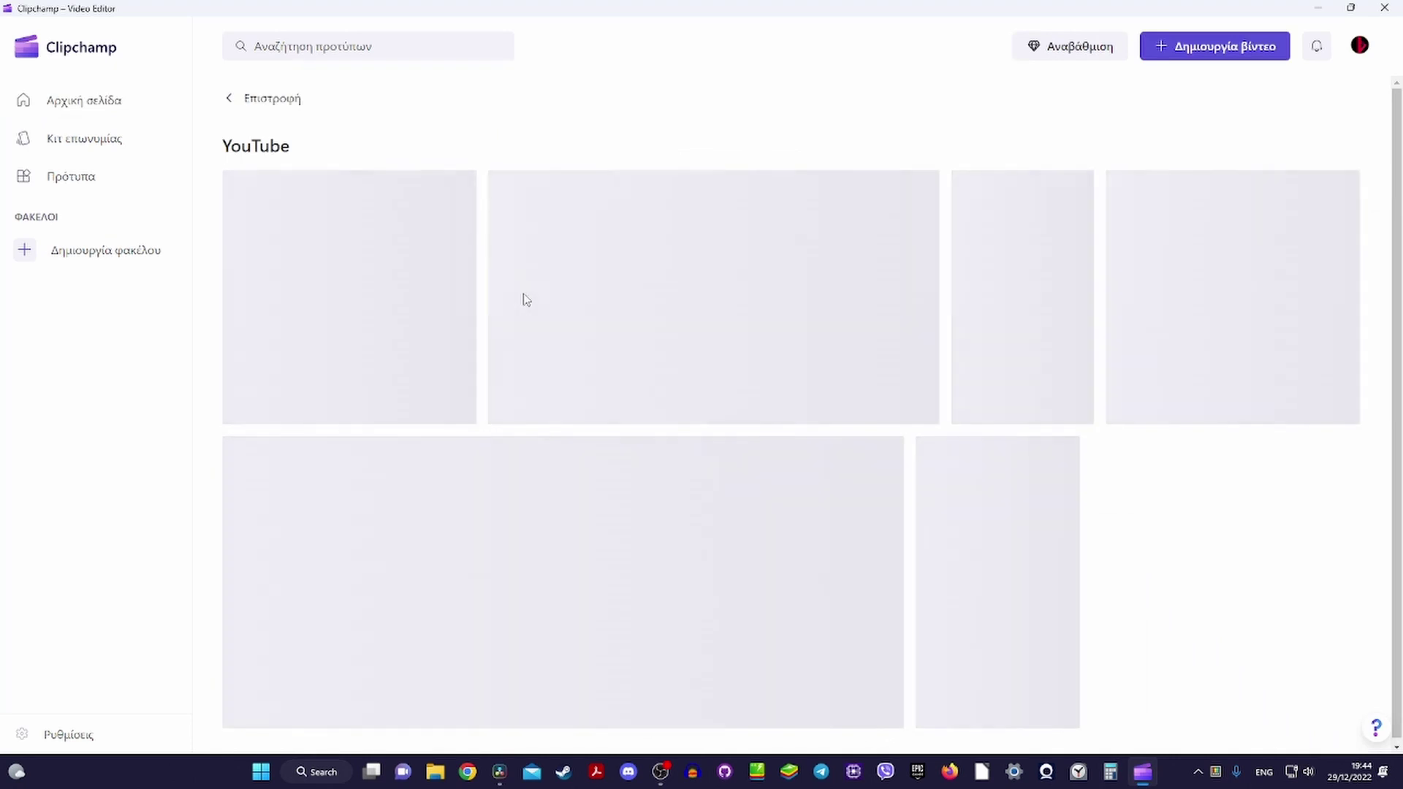
pyautogui.scroll(-8, 426, 360)
pyautogui.scroll(8, 405, 372)
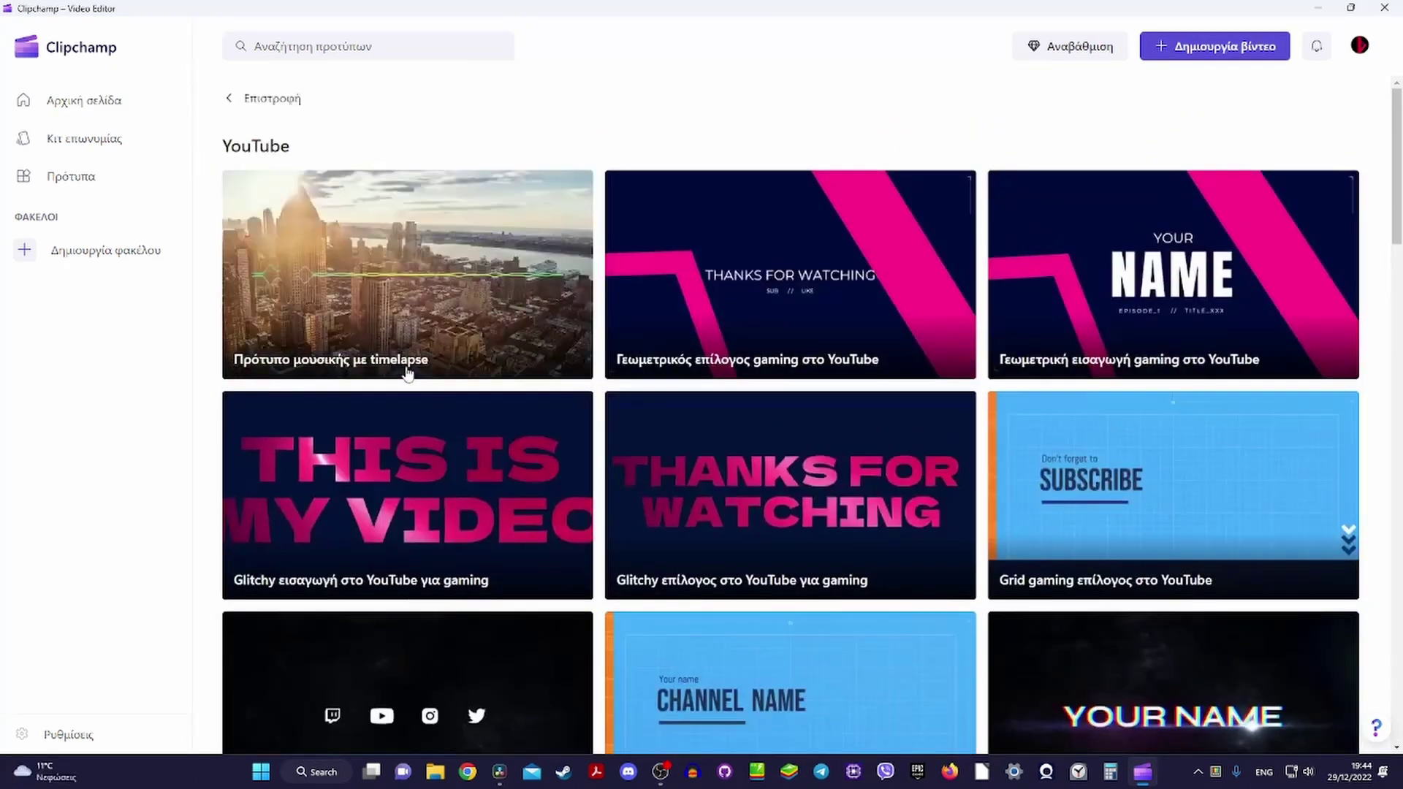
pyautogui.scroll(-8, 416, 363)
pyautogui.scroll(8, 416, 363)
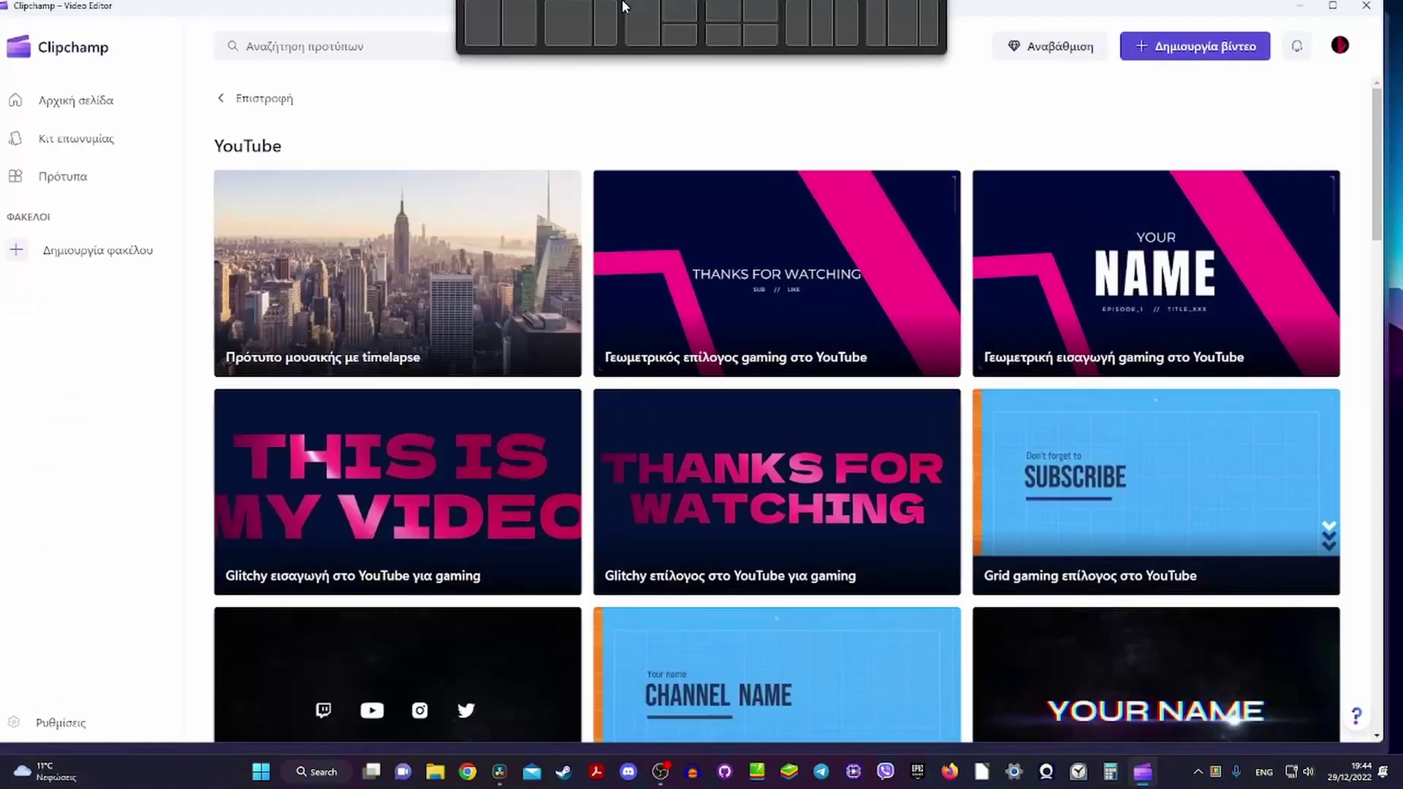
# Close Clipchamp and take a region screenshot of the desktop
pyautogui.click(1385, 8)
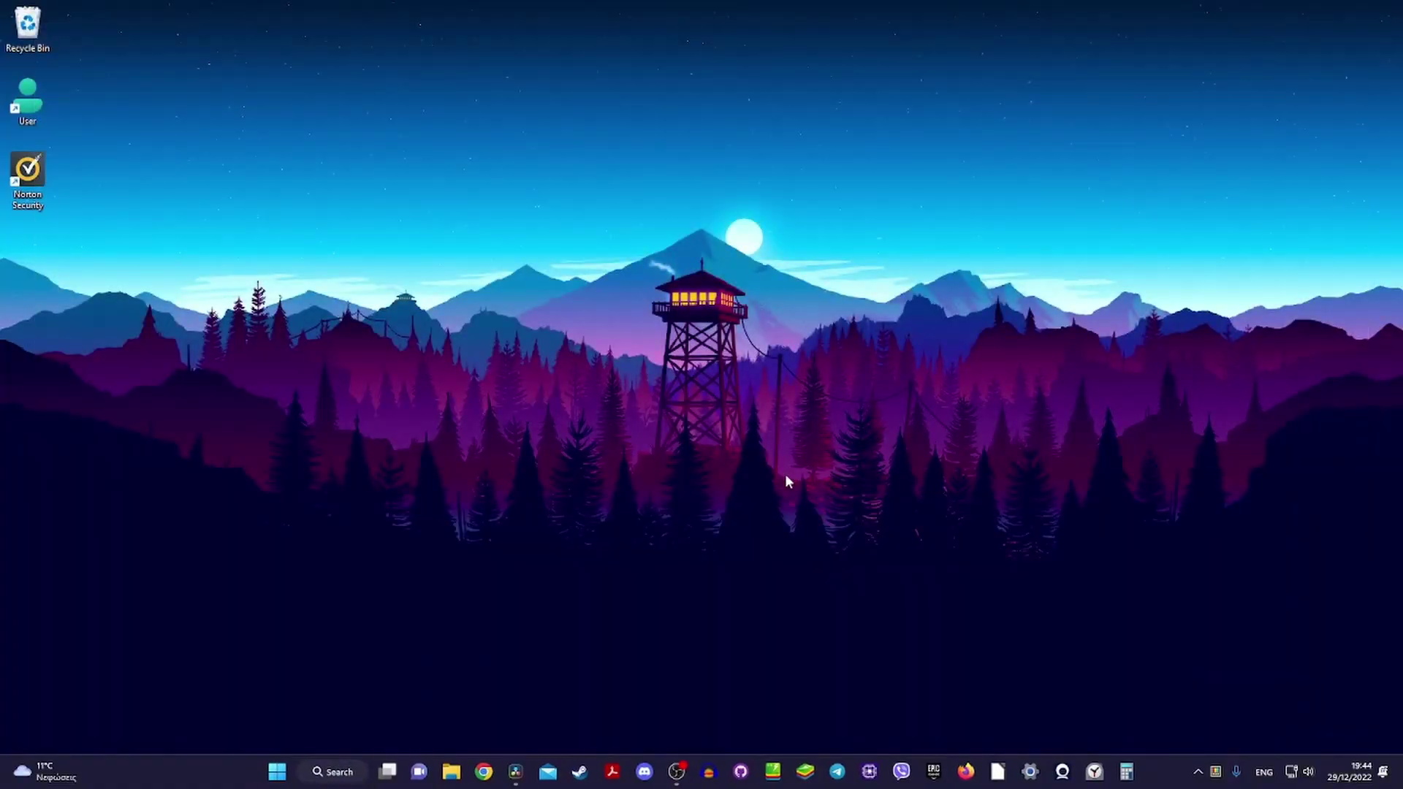
pyautogui.click(263, 773)
pyautogui.click(1145, 362)
pyautogui.press('Print')
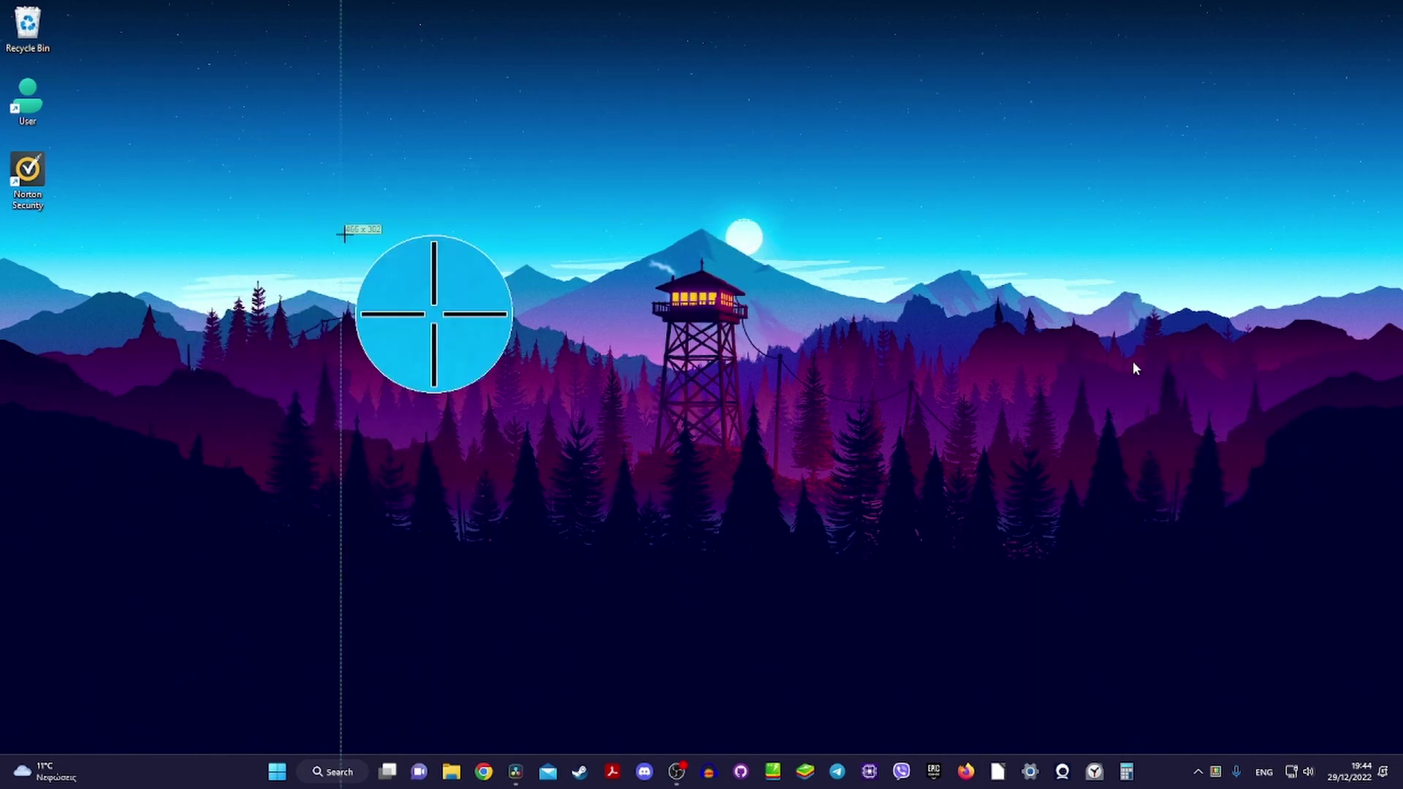
pyautogui.moveTo(344, 234); pyautogui.dragTo(558, 319)
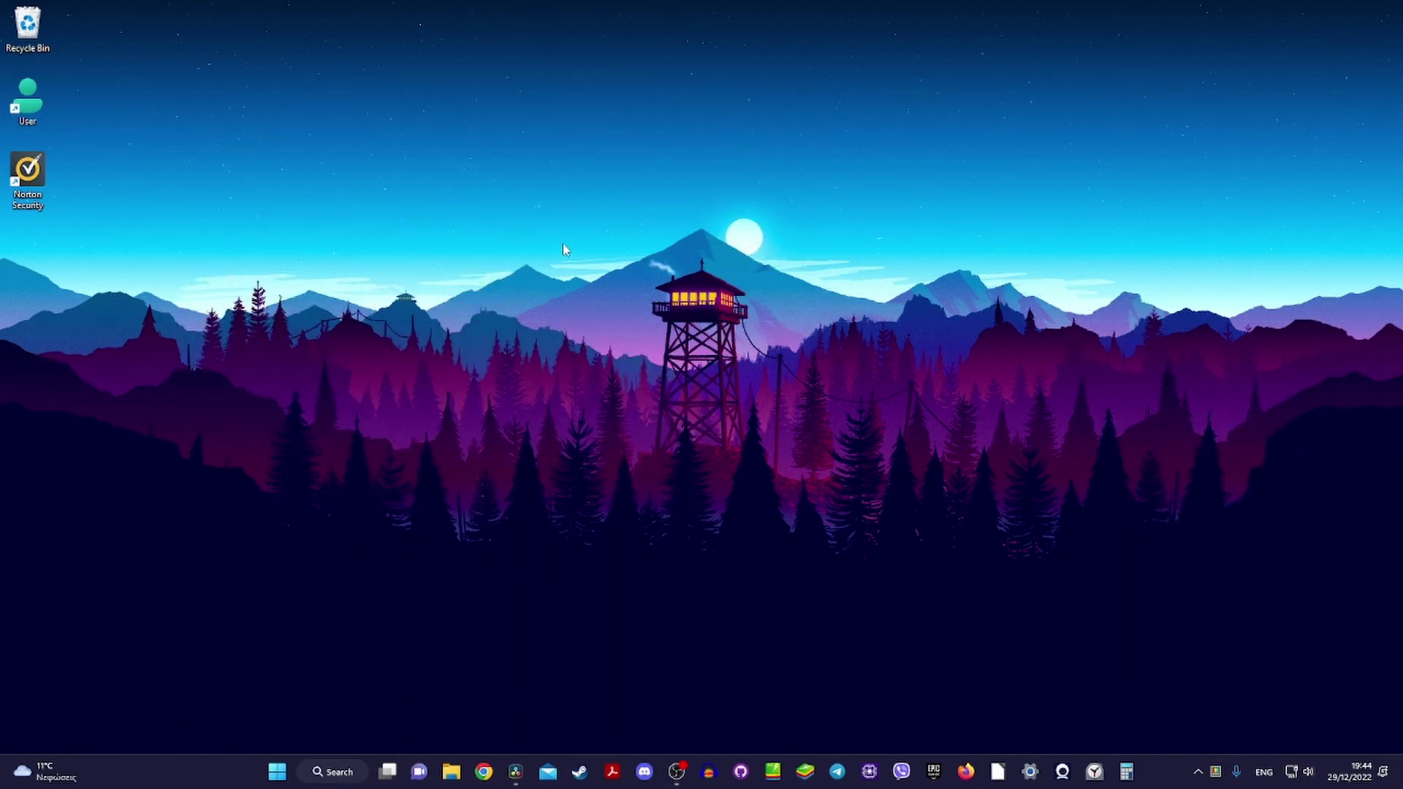
# Open the Clock app, dismiss its sign-in dialog, and show the Focus sessions page
pyautogui.click(276, 772)
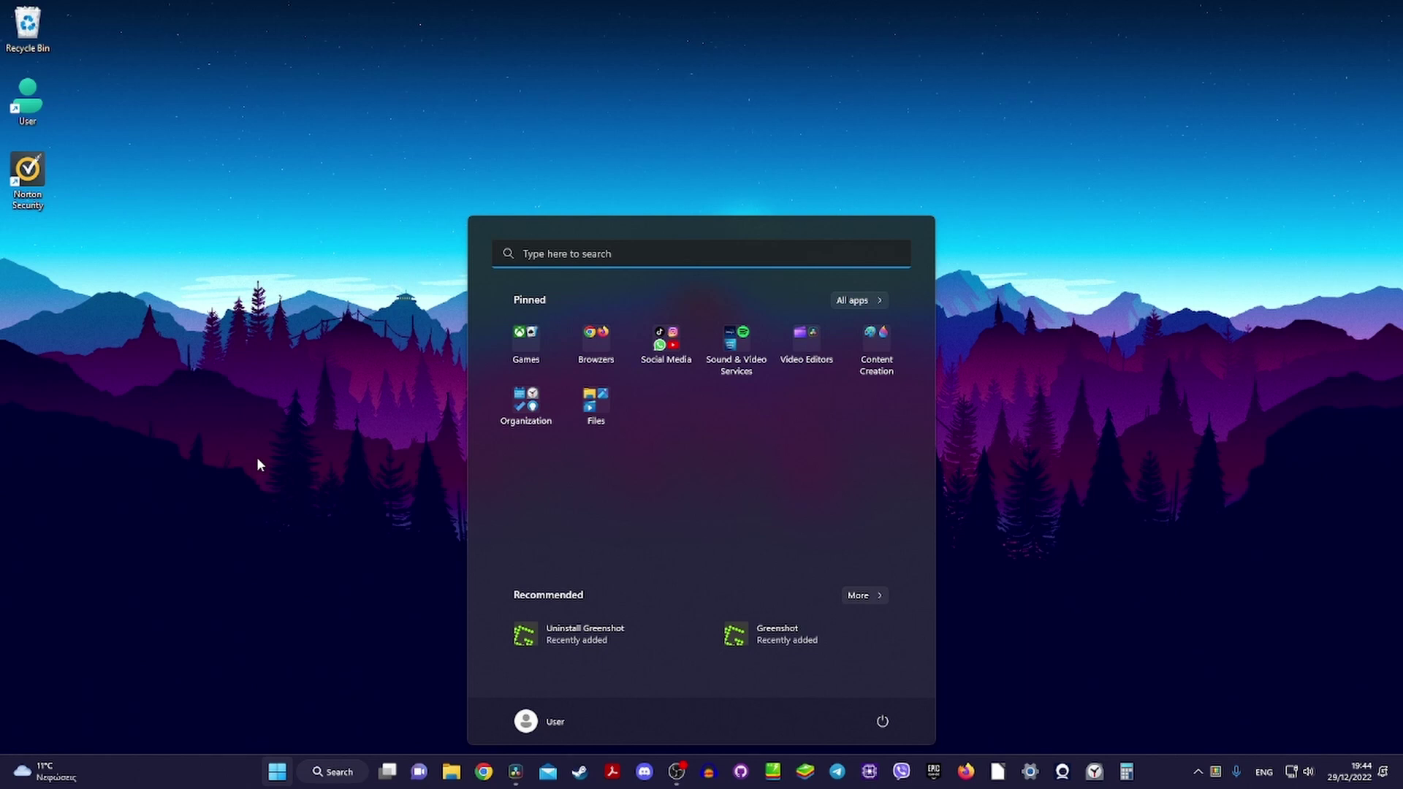
pyautogui.click(1094, 772)
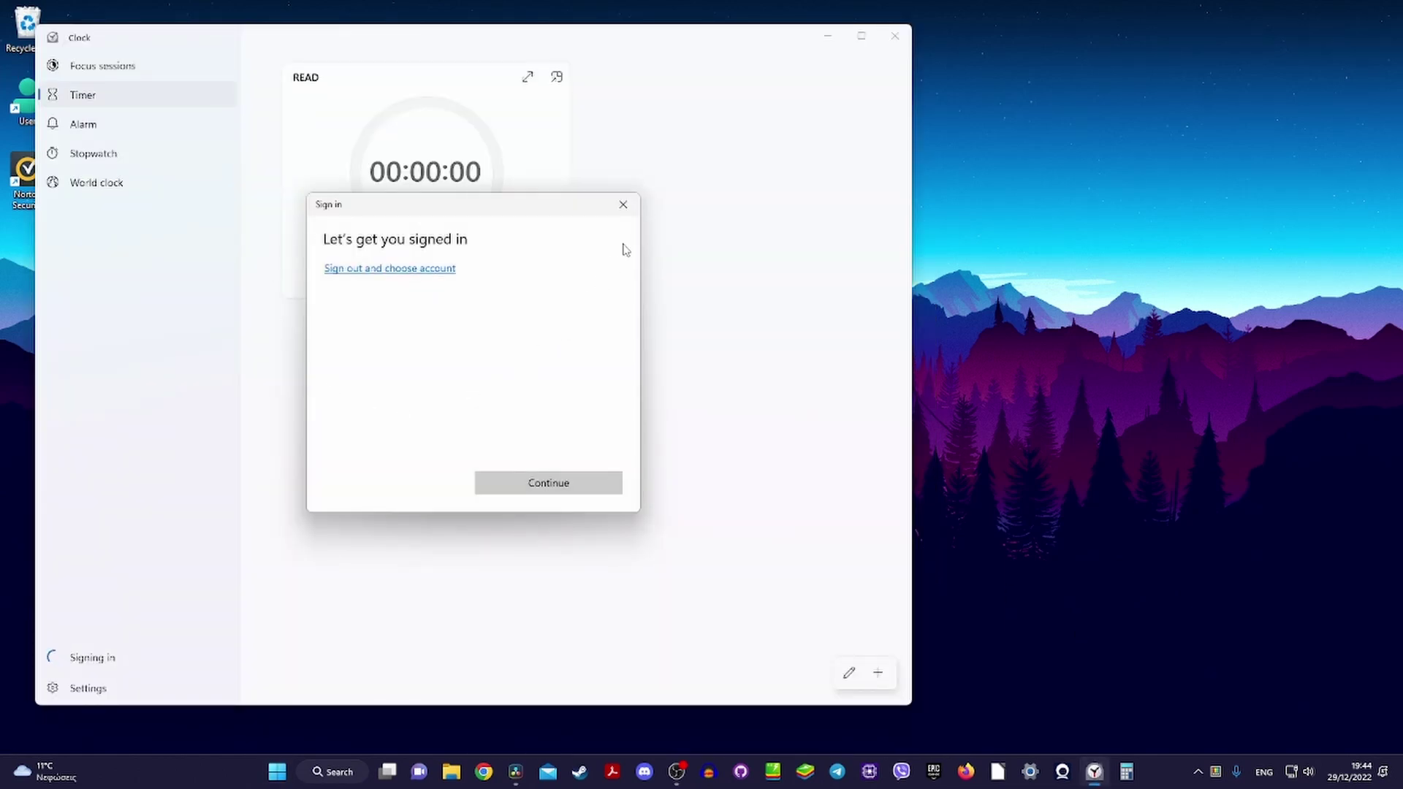
pyautogui.click(623, 204)
pyautogui.click(107, 73)
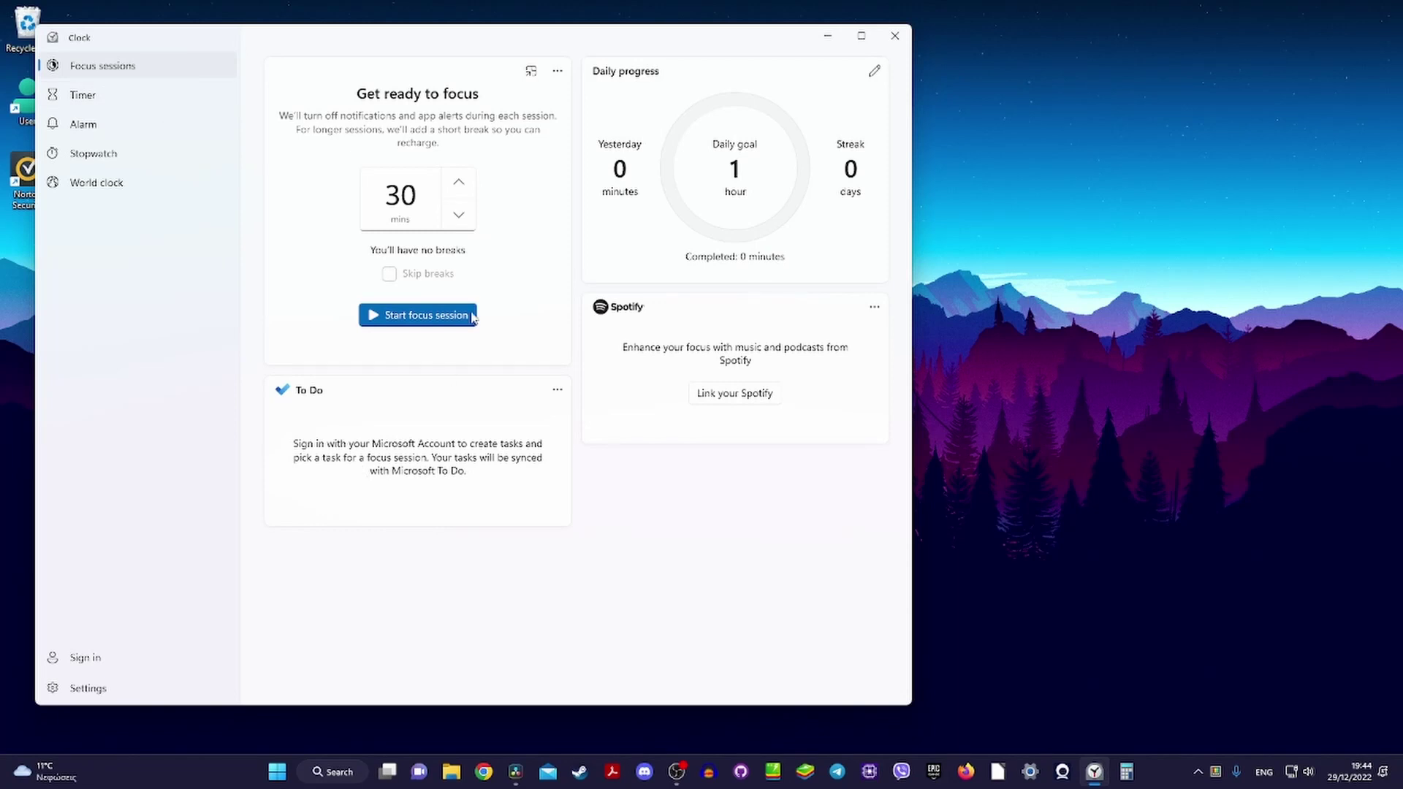
# Raise the focus session length to 60 minutes, and return it to 30 minutes
pyautogui.click(471, 187)
pyautogui.click(471, 187)
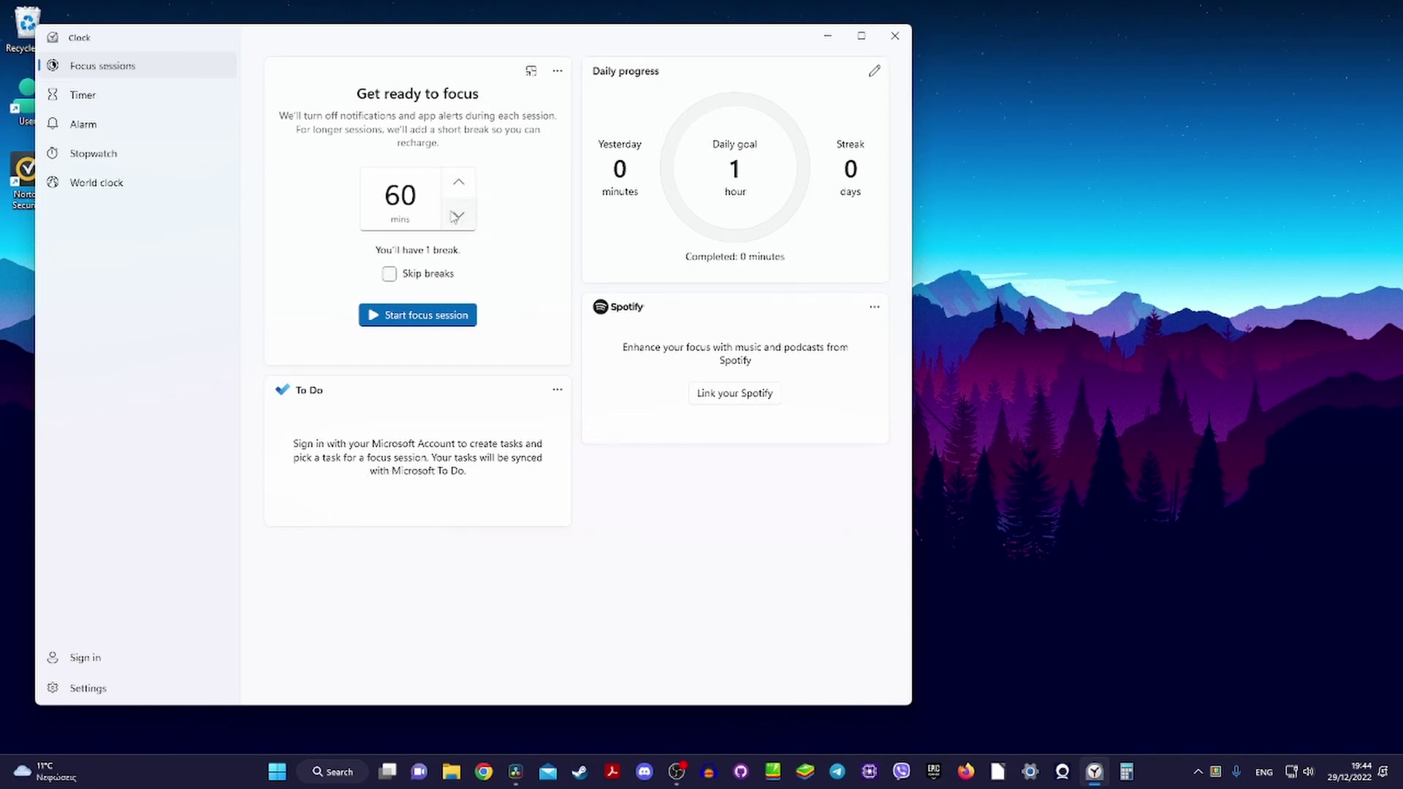
pyautogui.click(455, 214)
pyautogui.click(454, 214)
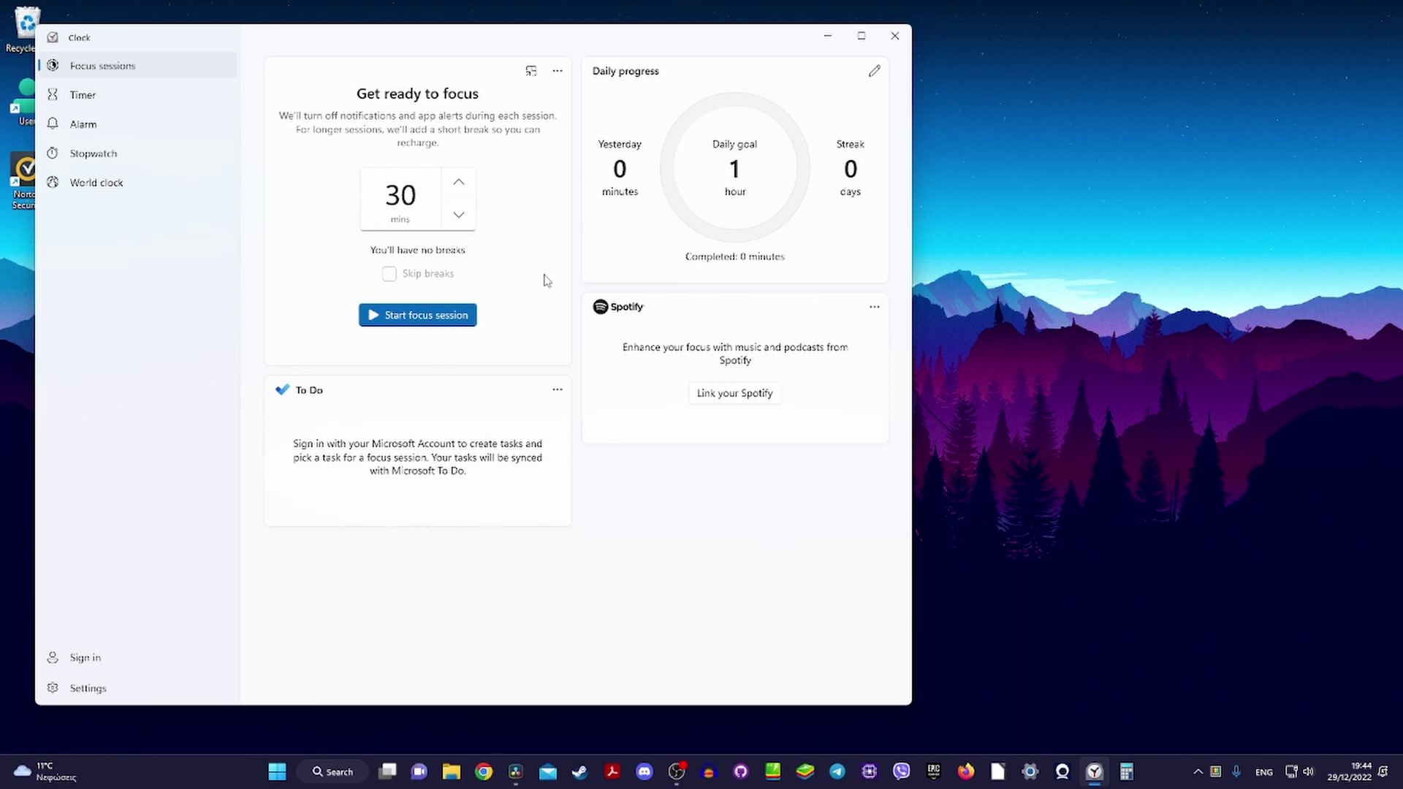
# Start the 30-minute focus session, stop it, and close the Clock app
pyautogui.click(395, 320)
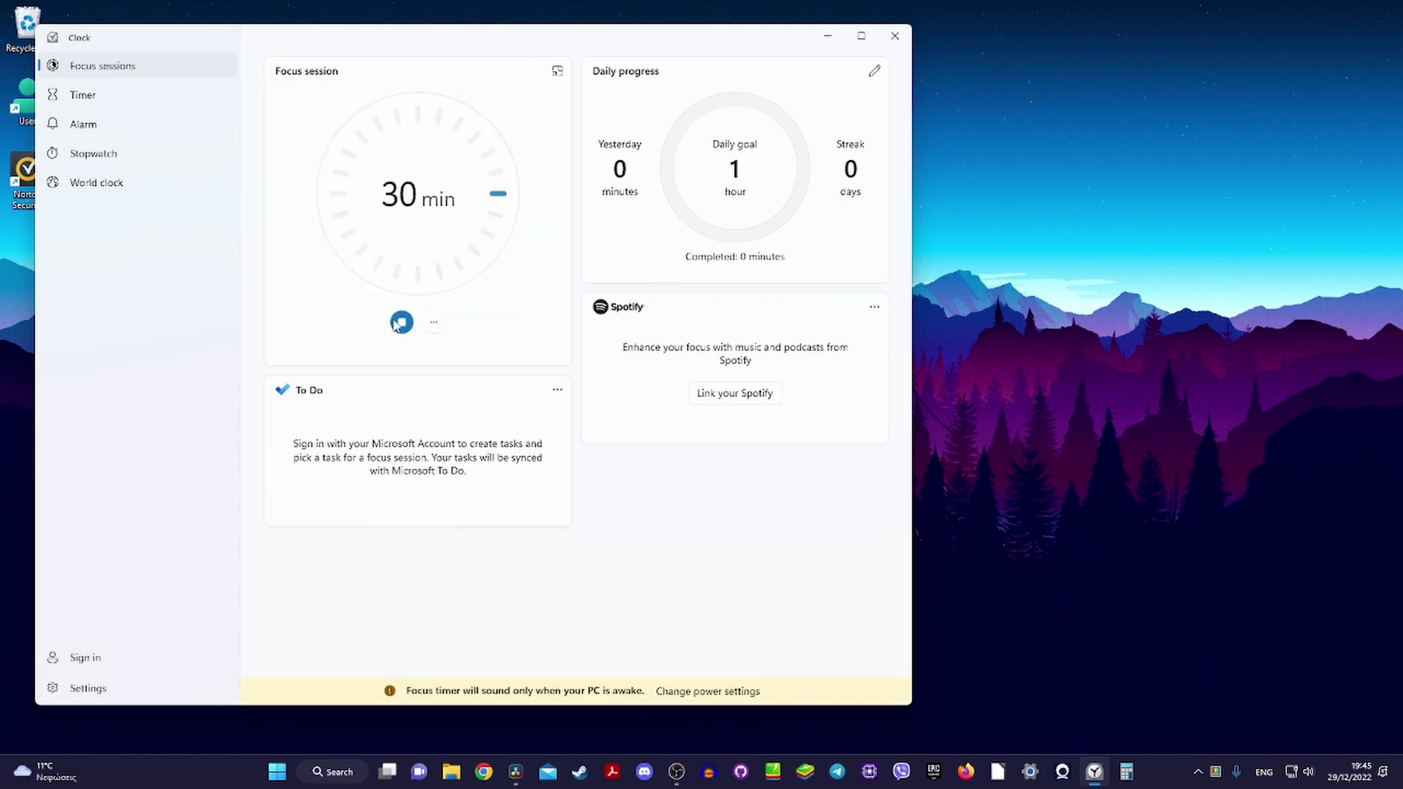
pyautogui.click(399, 323)
pyautogui.click(894, 35)
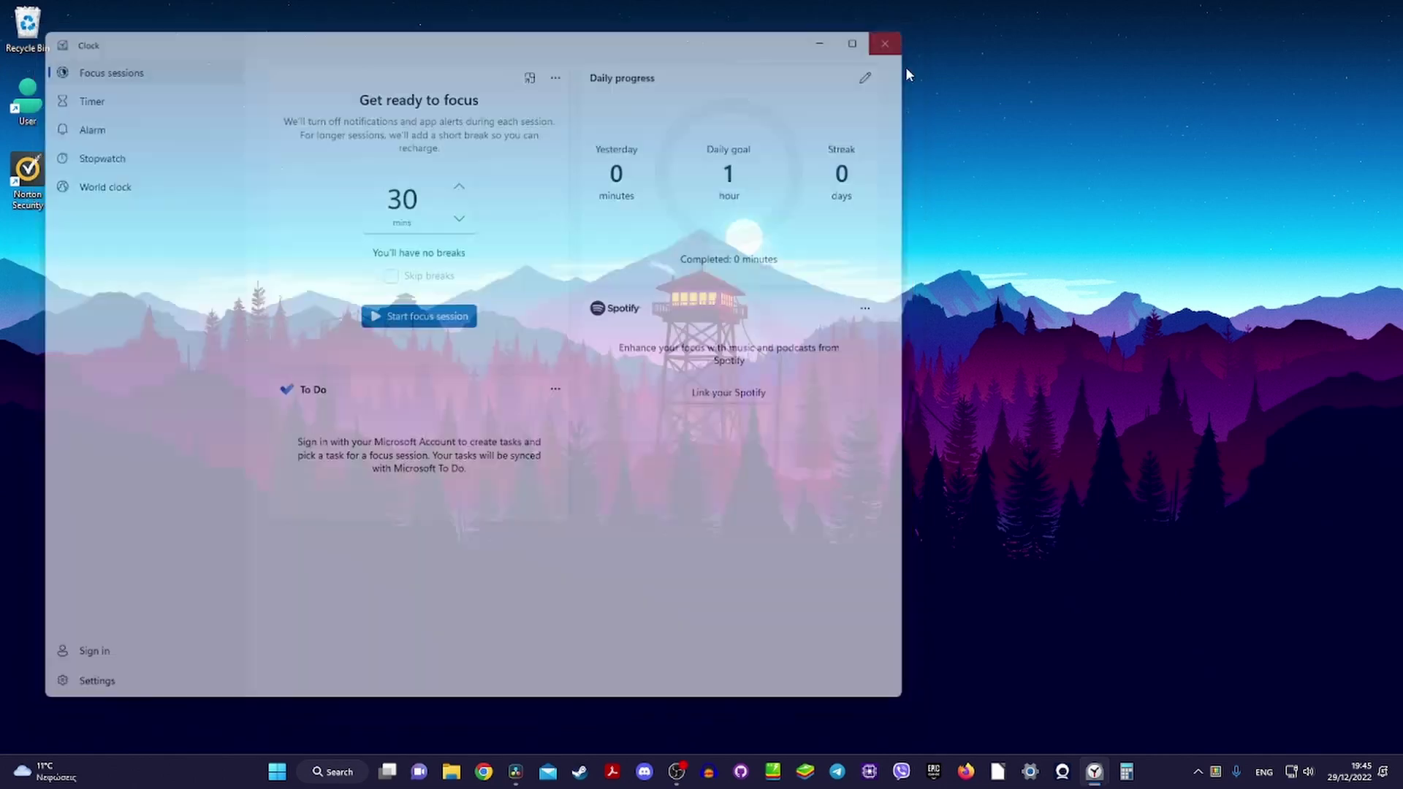
# Open the Accessibility list in quick settings and look through its toggles
pyautogui.click(1297, 772)
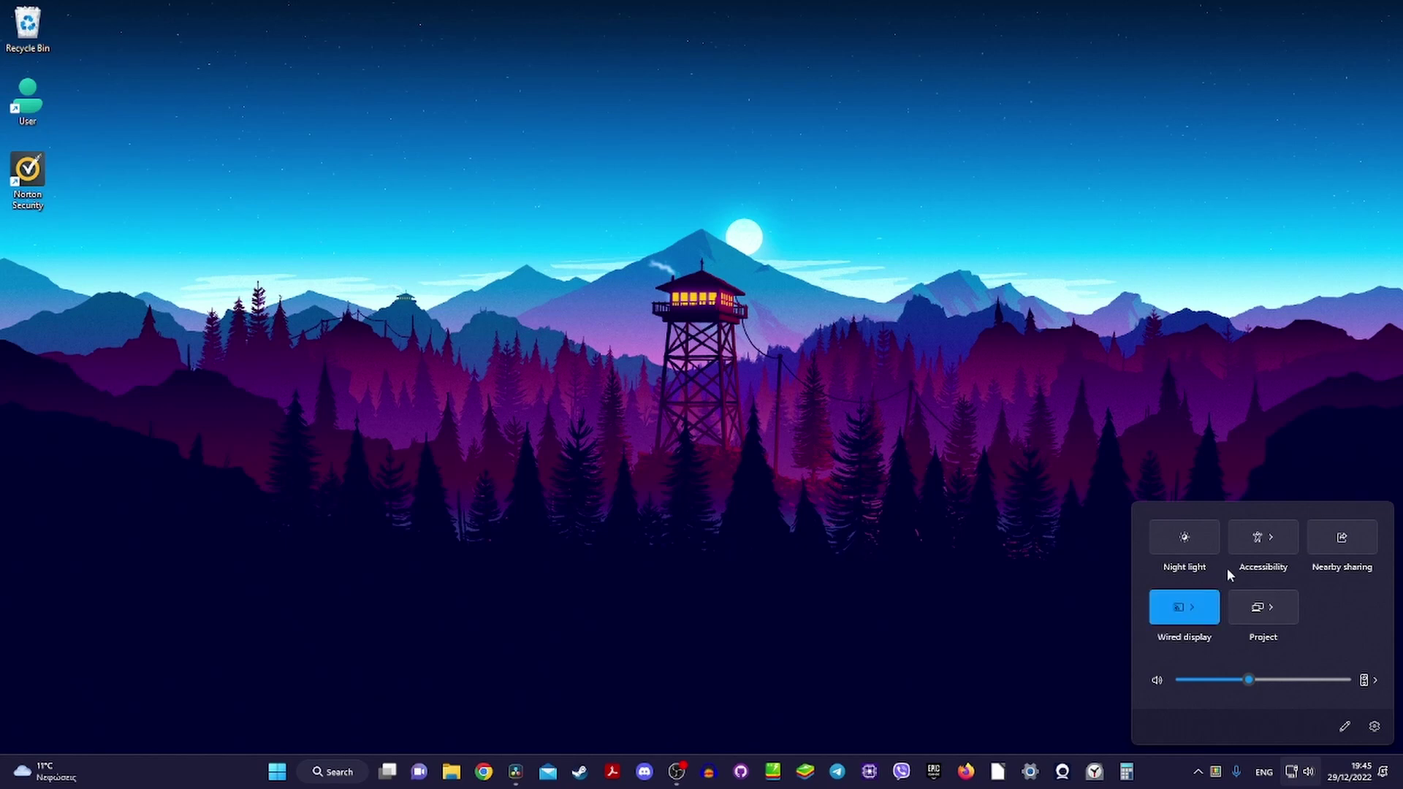
pyautogui.click(1263, 541)
pyautogui.scroll(-1, 1285, 573)
pyautogui.scroll(1, 1288, 578)
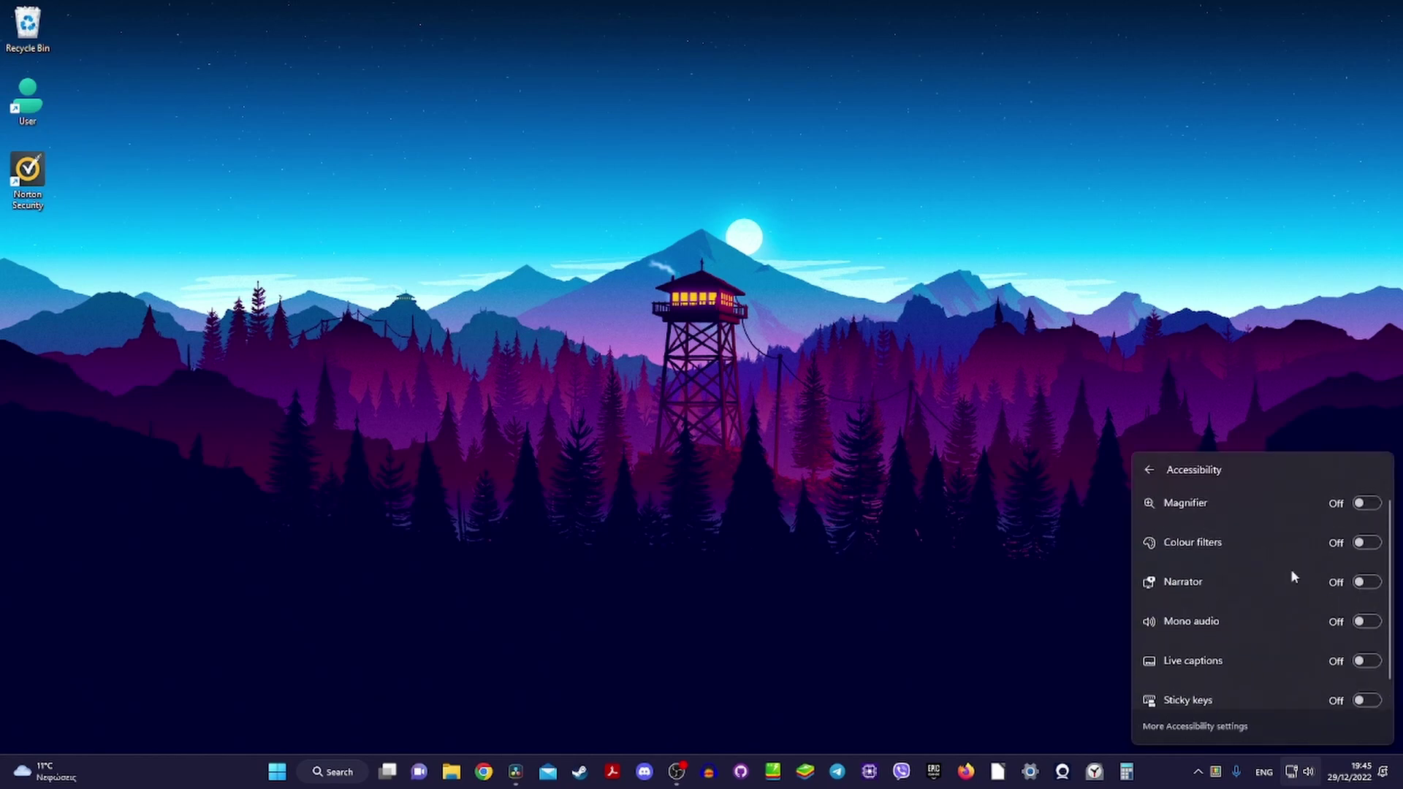
# Switch Magnifier on and off, and do the same with Colour filters
pyautogui.click(1363, 503)
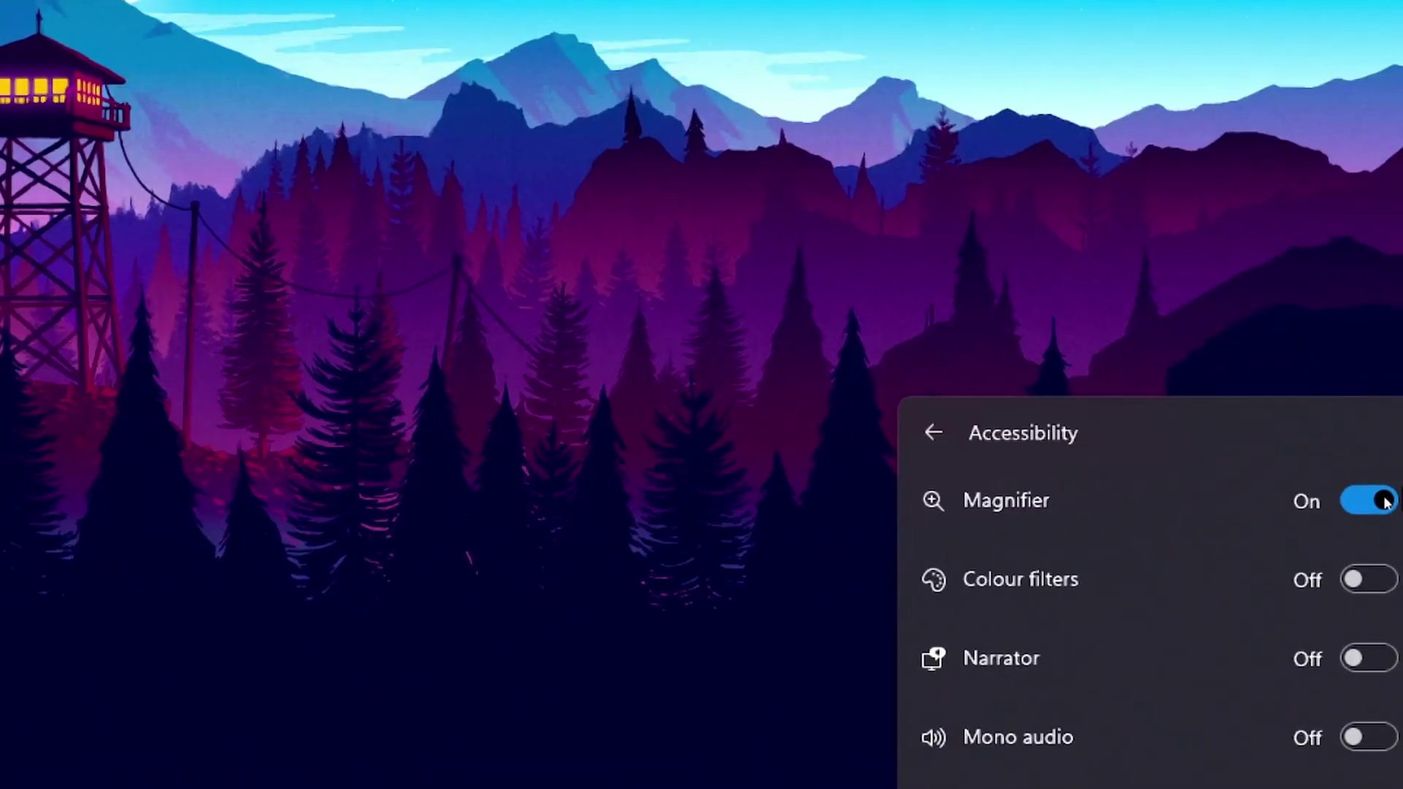
pyautogui.click(1365, 504)
pyautogui.click(1363, 545)
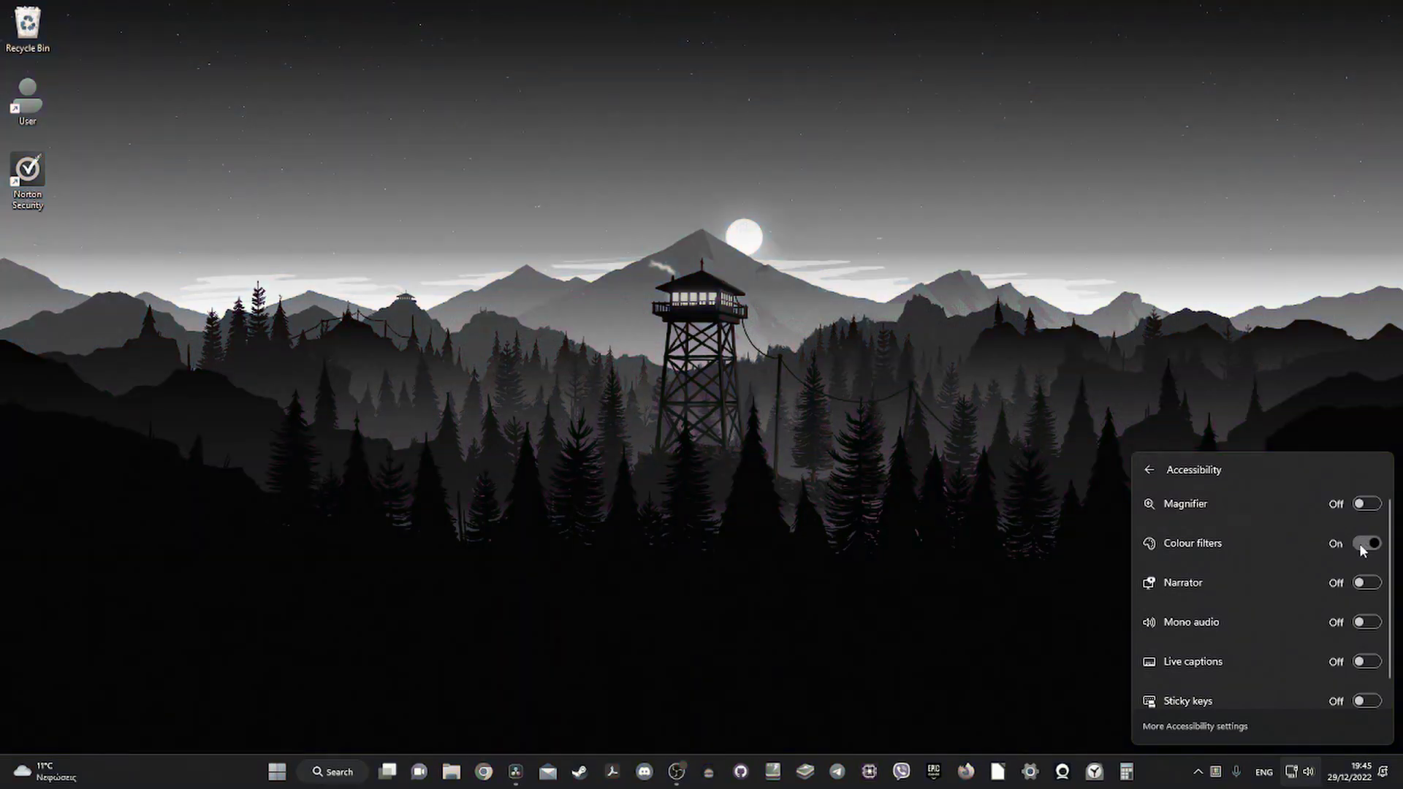
pyautogui.click(1361, 548)
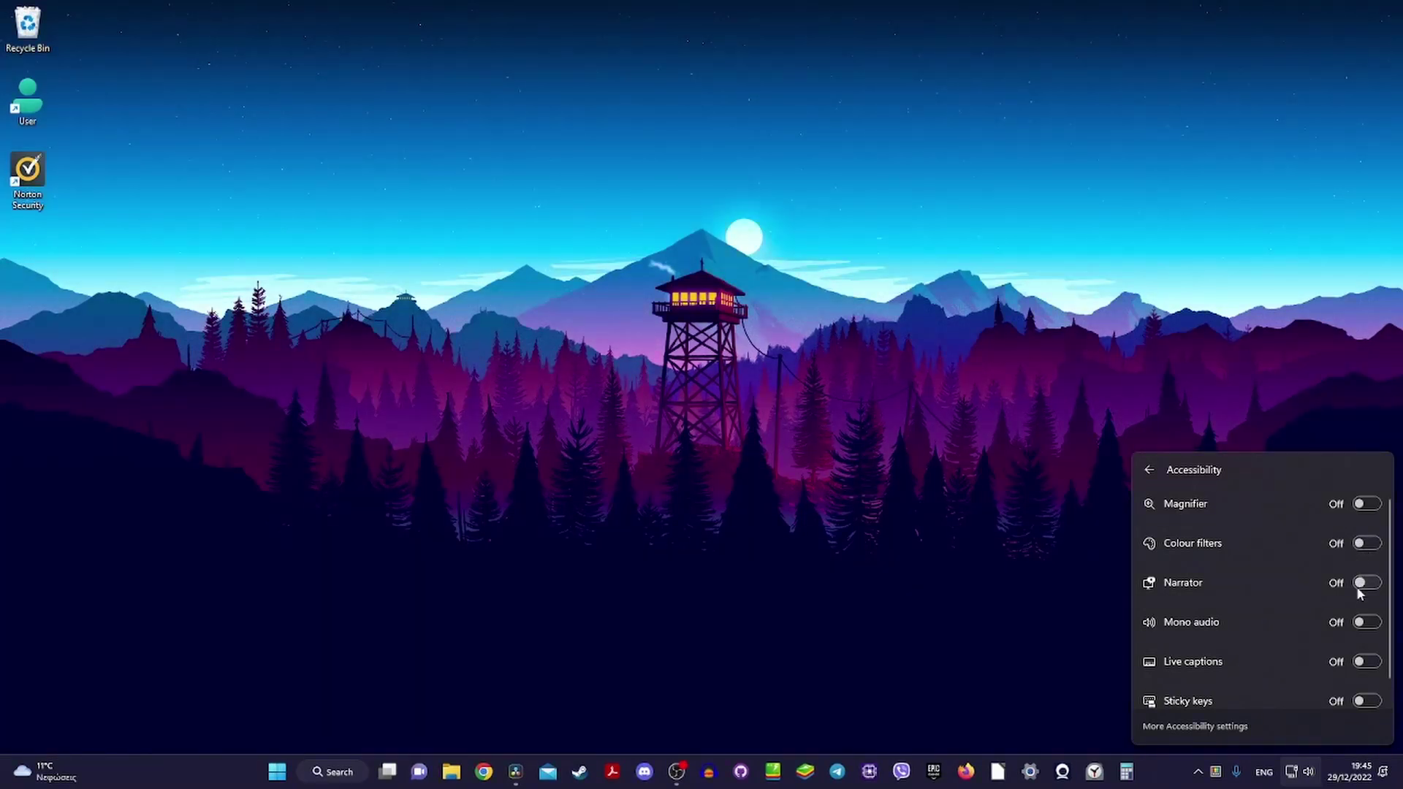
# Switch Mono audio and Live captions on and off again, and close the quick settings
pyautogui.click(1363, 625)
pyautogui.click(1364, 626)
pyautogui.scroll(-1, 1296, 662)
pyautogui.click(1364, 640)
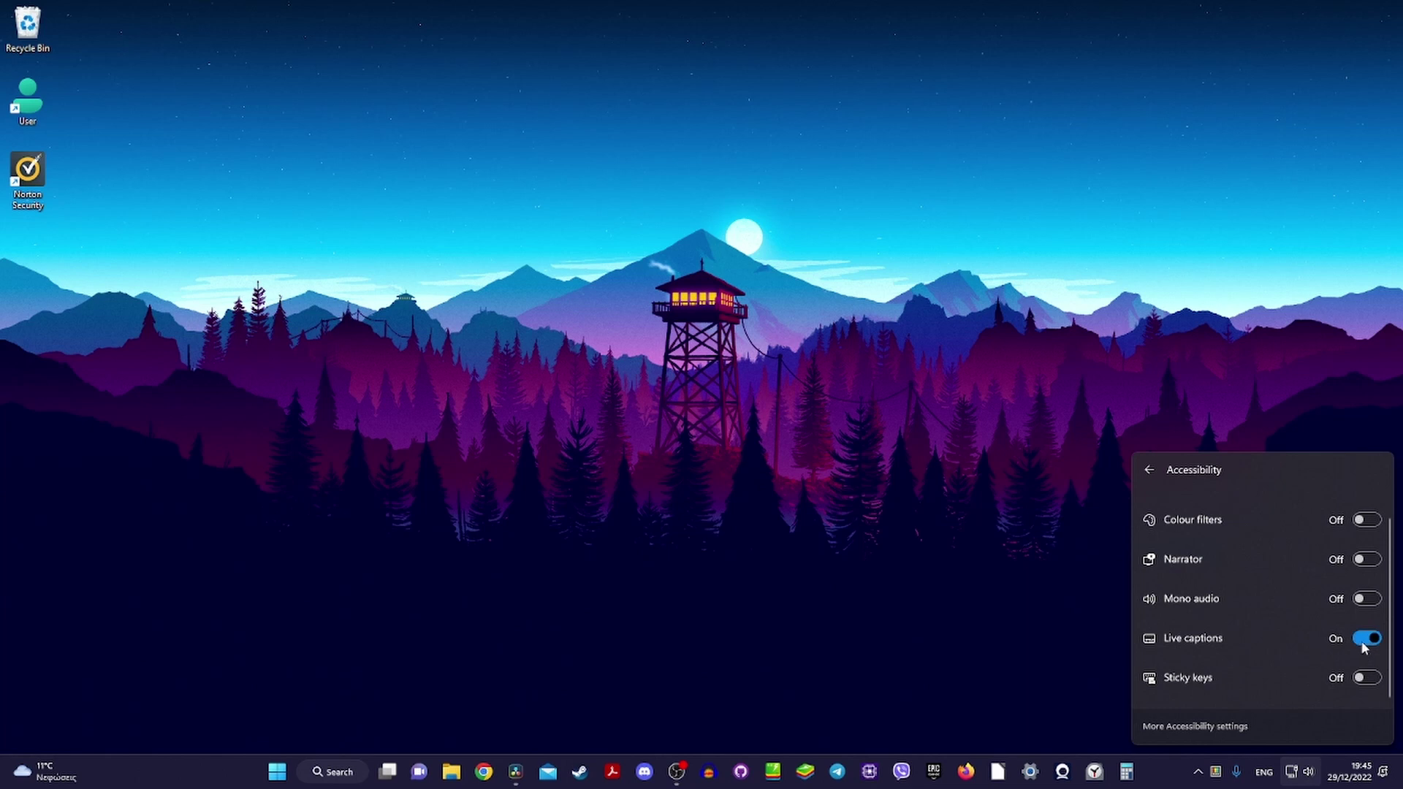
pyautogui.click(1364, 640)
pyautogui.click(1068, 396)
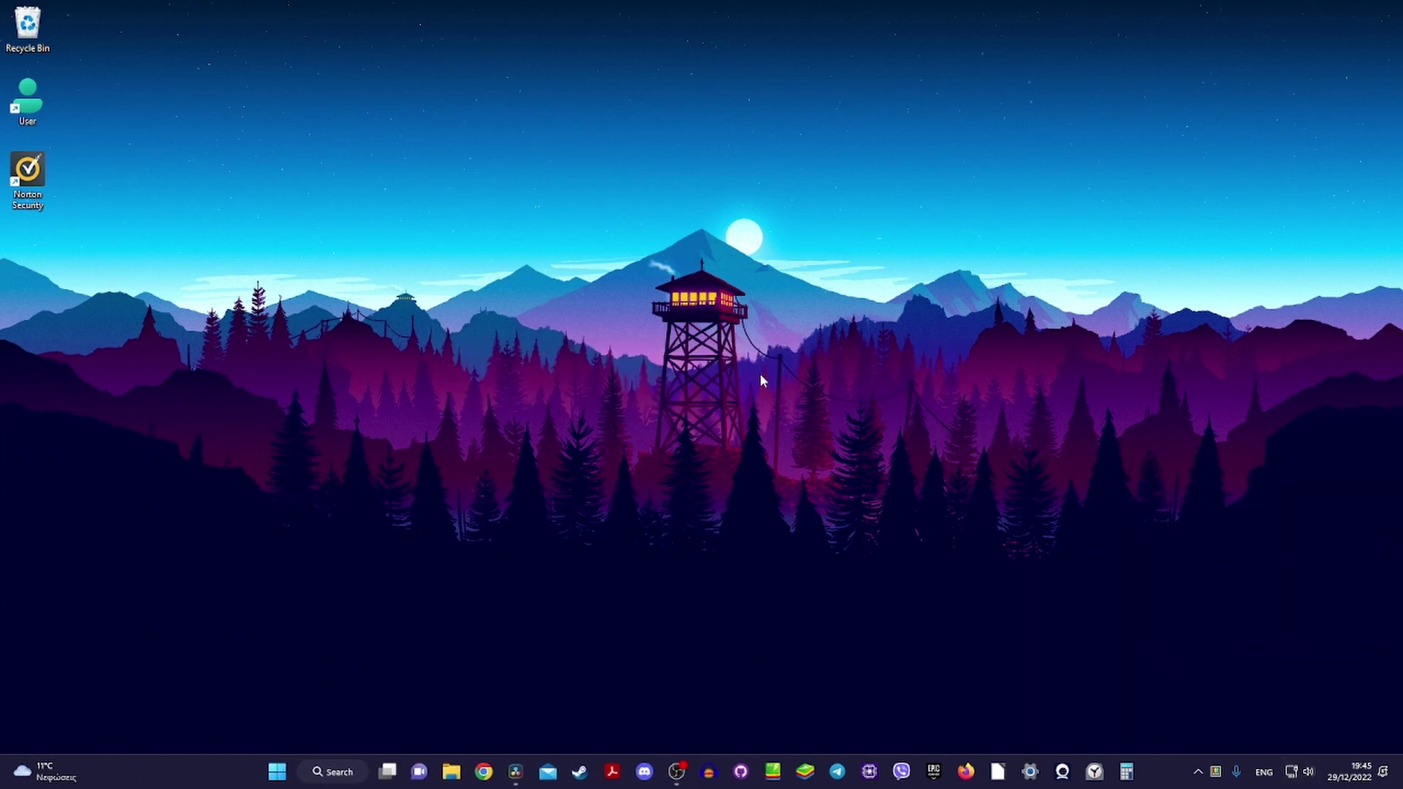
# View the Start menu and the widgets board, closing each one again
pyautogui.click(279, 771)
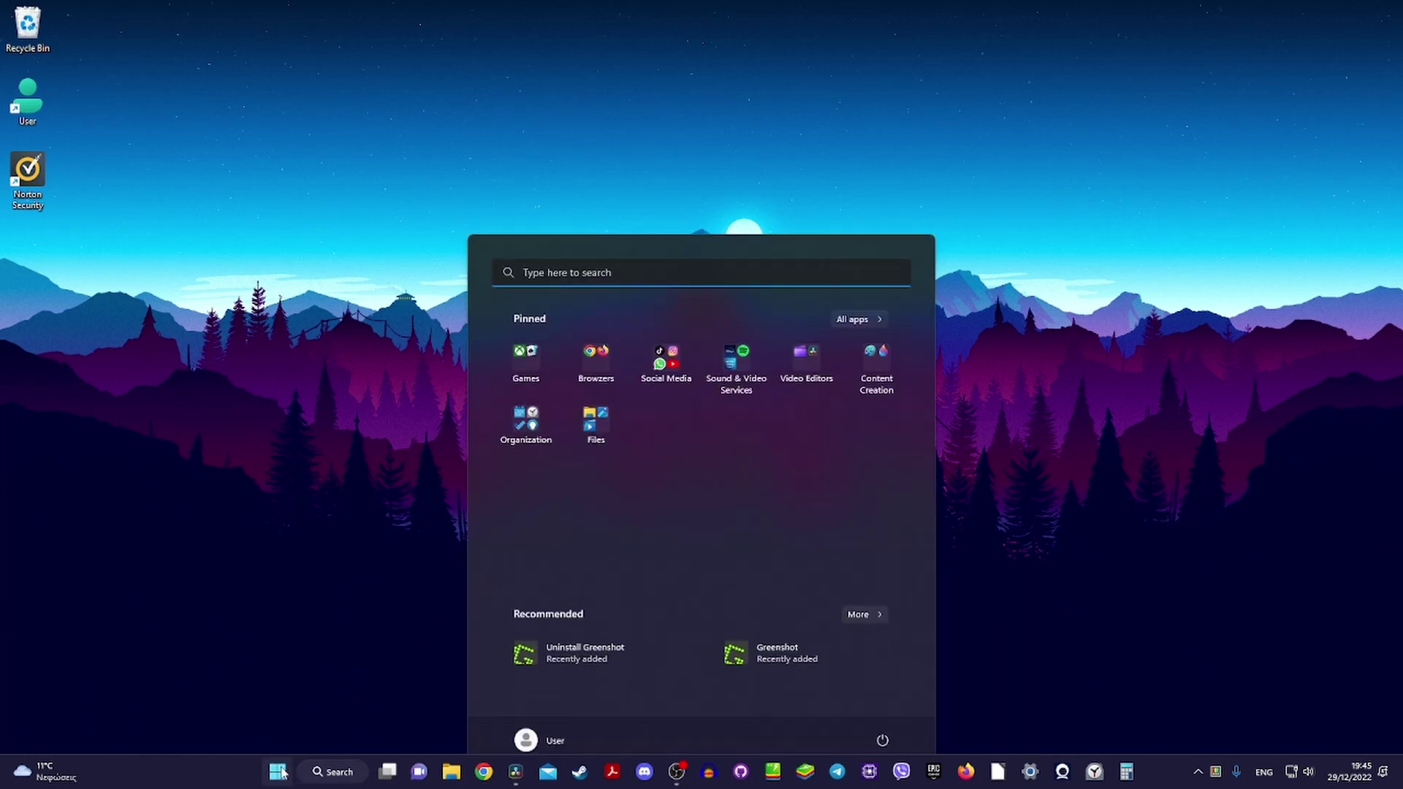
pyautogui.click(1047, 415)
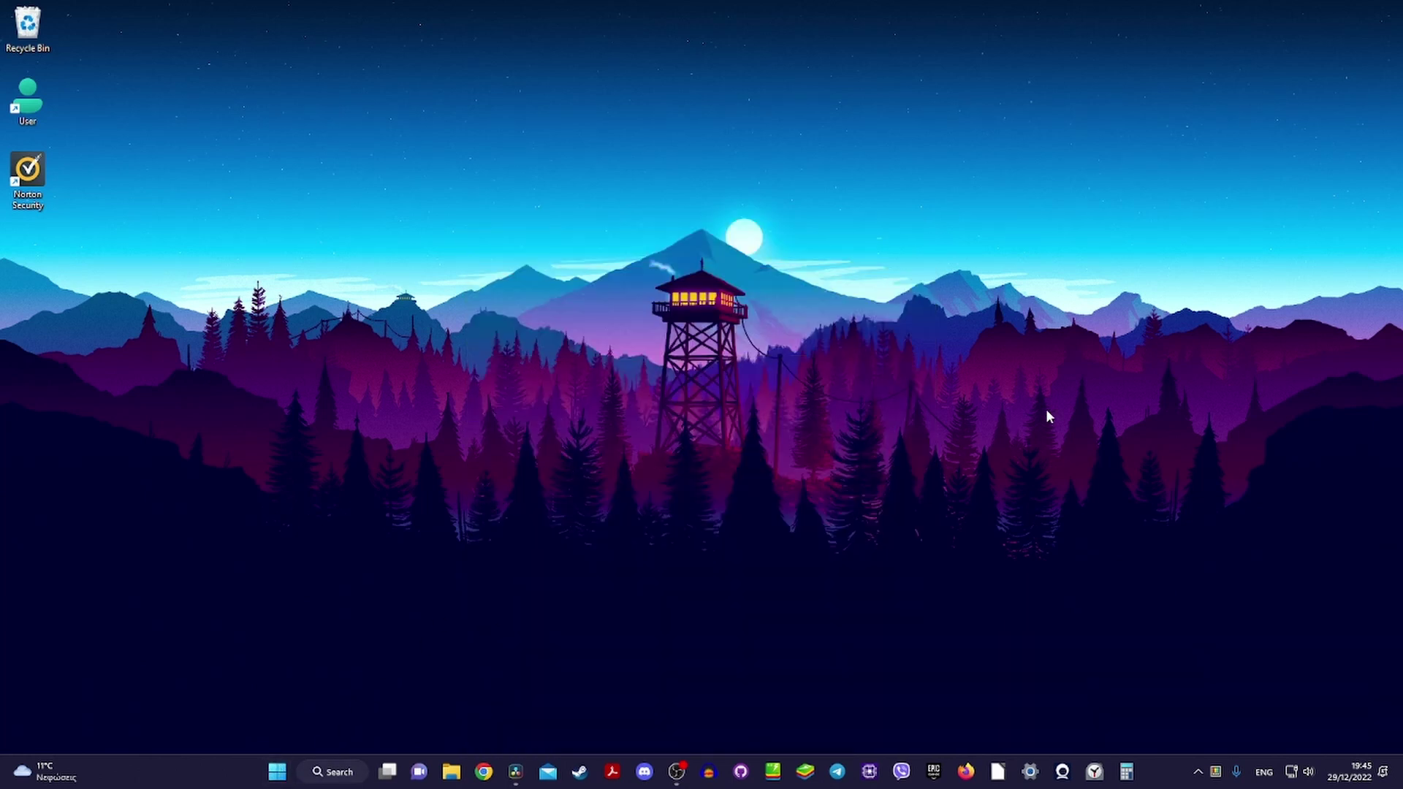
pyautogui.click(33, 771)
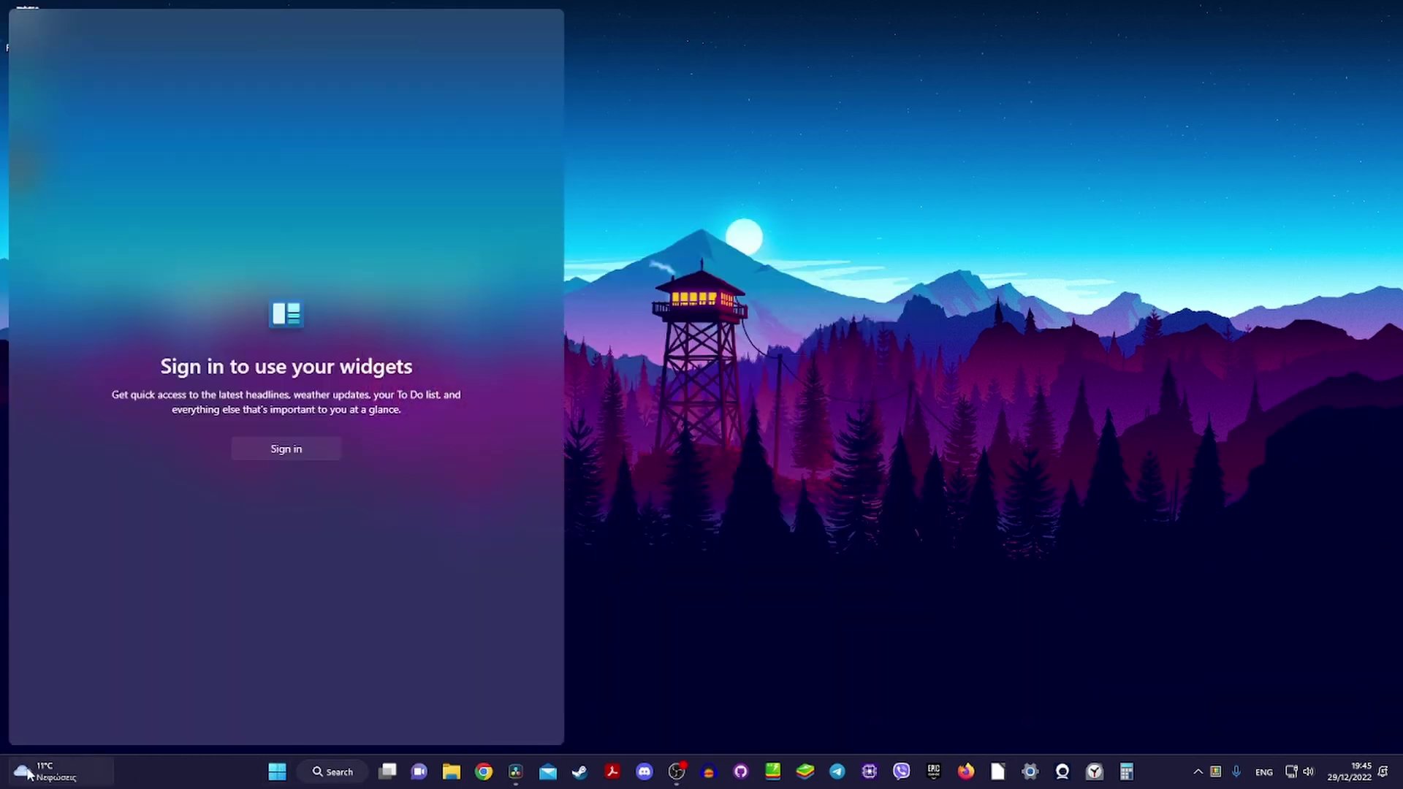
pyautogui.click(957, 338)
# Search for "to do" without launching the app, and view the pinned app folders in Start
pyautogui.click(273, 769)
pyautogui.write('to')
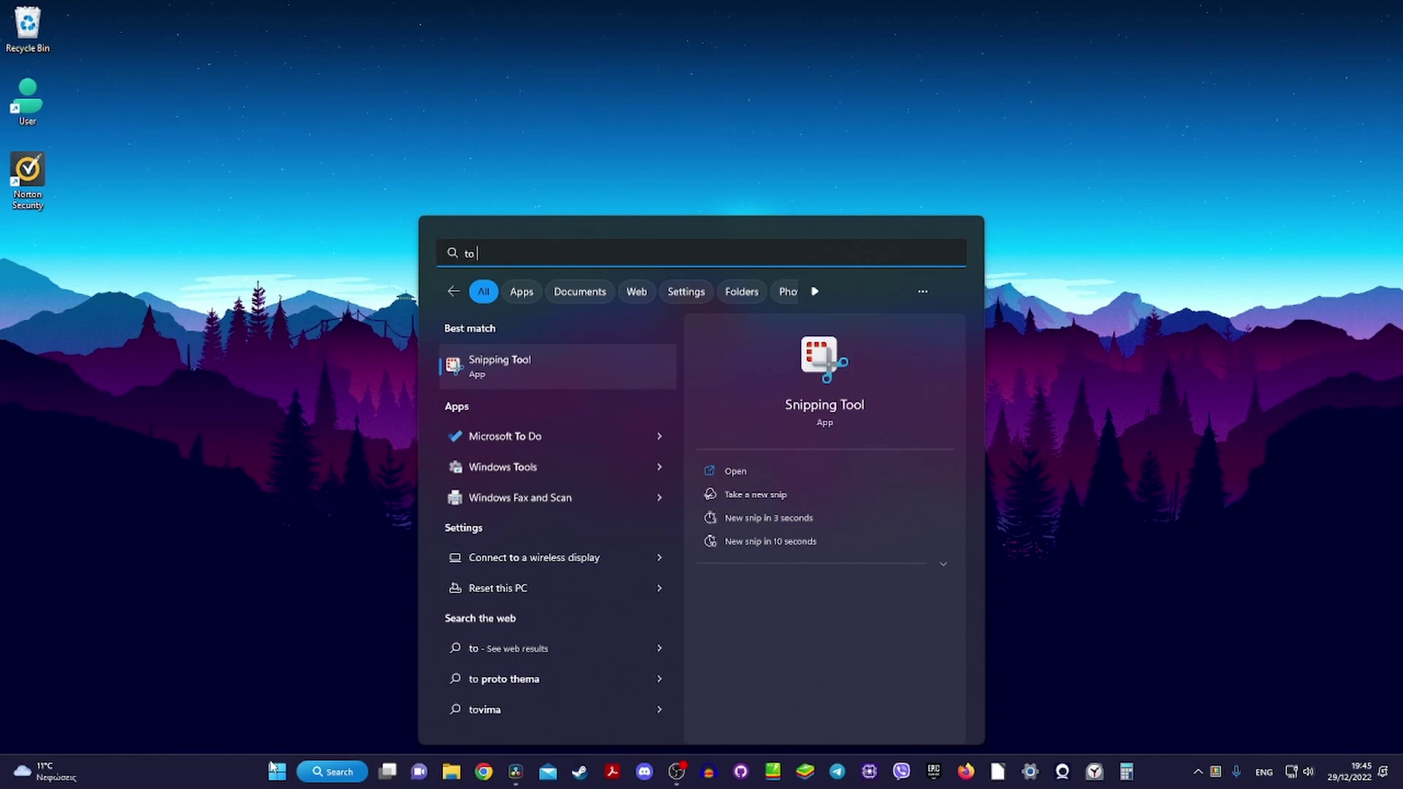
pyautogui.write(' do')
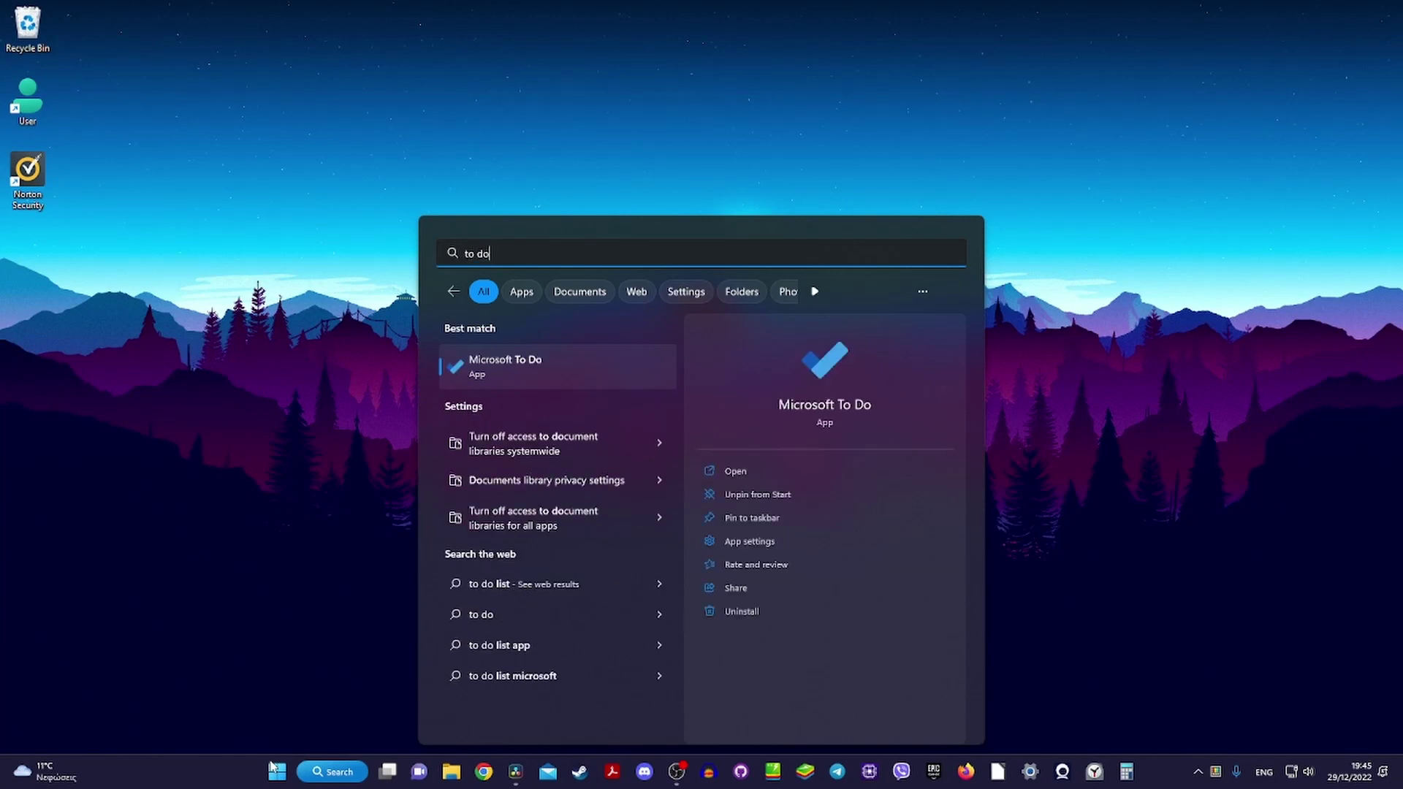
pyautogui.click(326, 401)
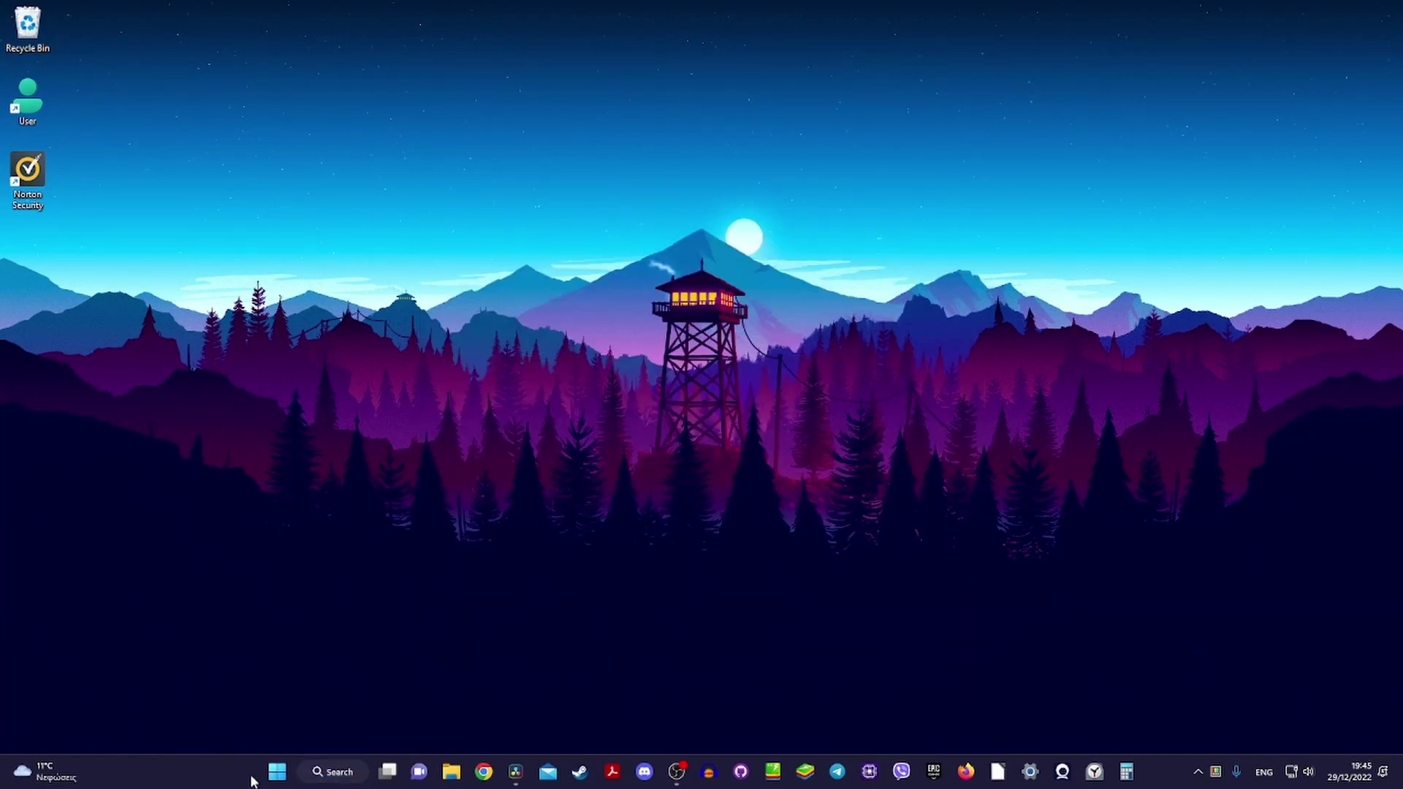
pyautogui.click(277, 772)
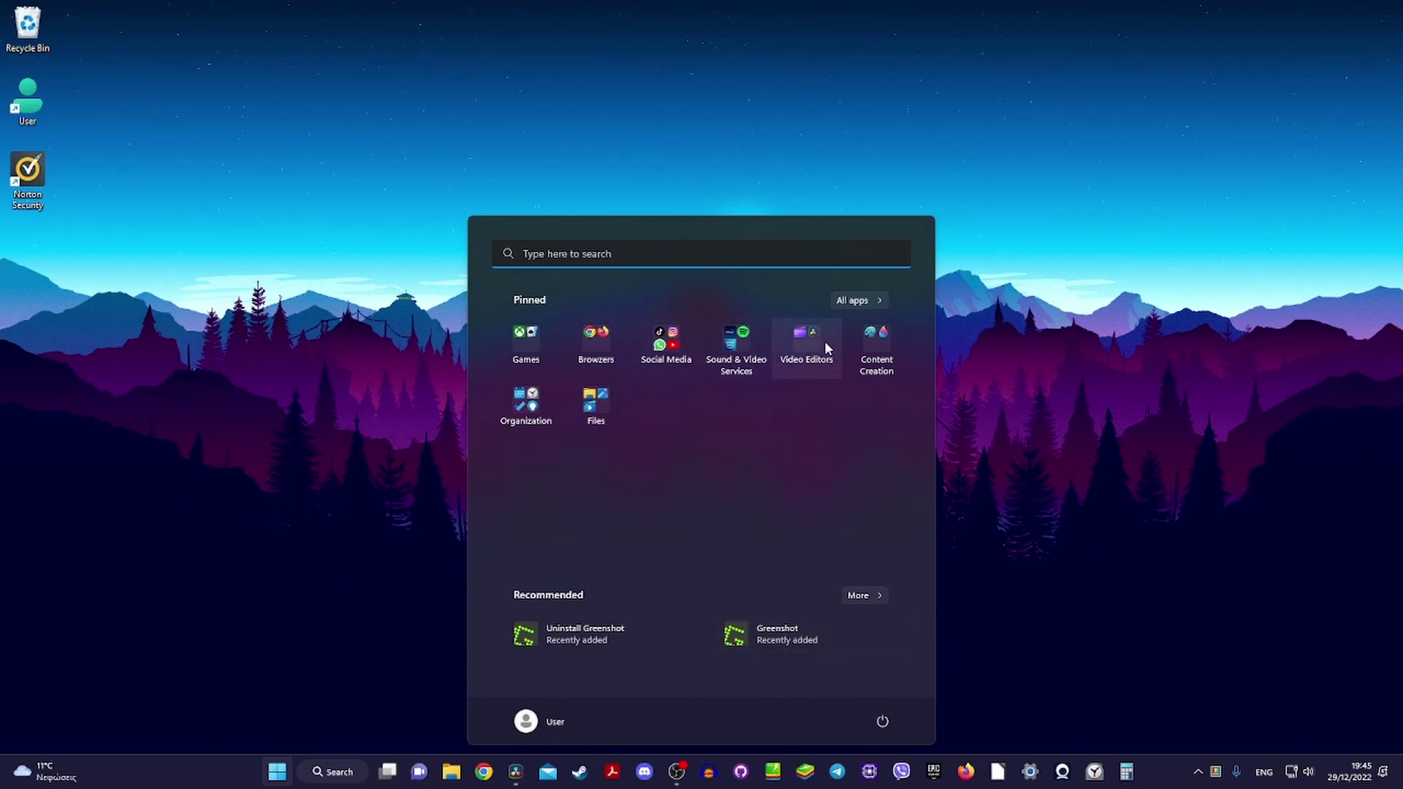
pyautogui.click(1038, 350)
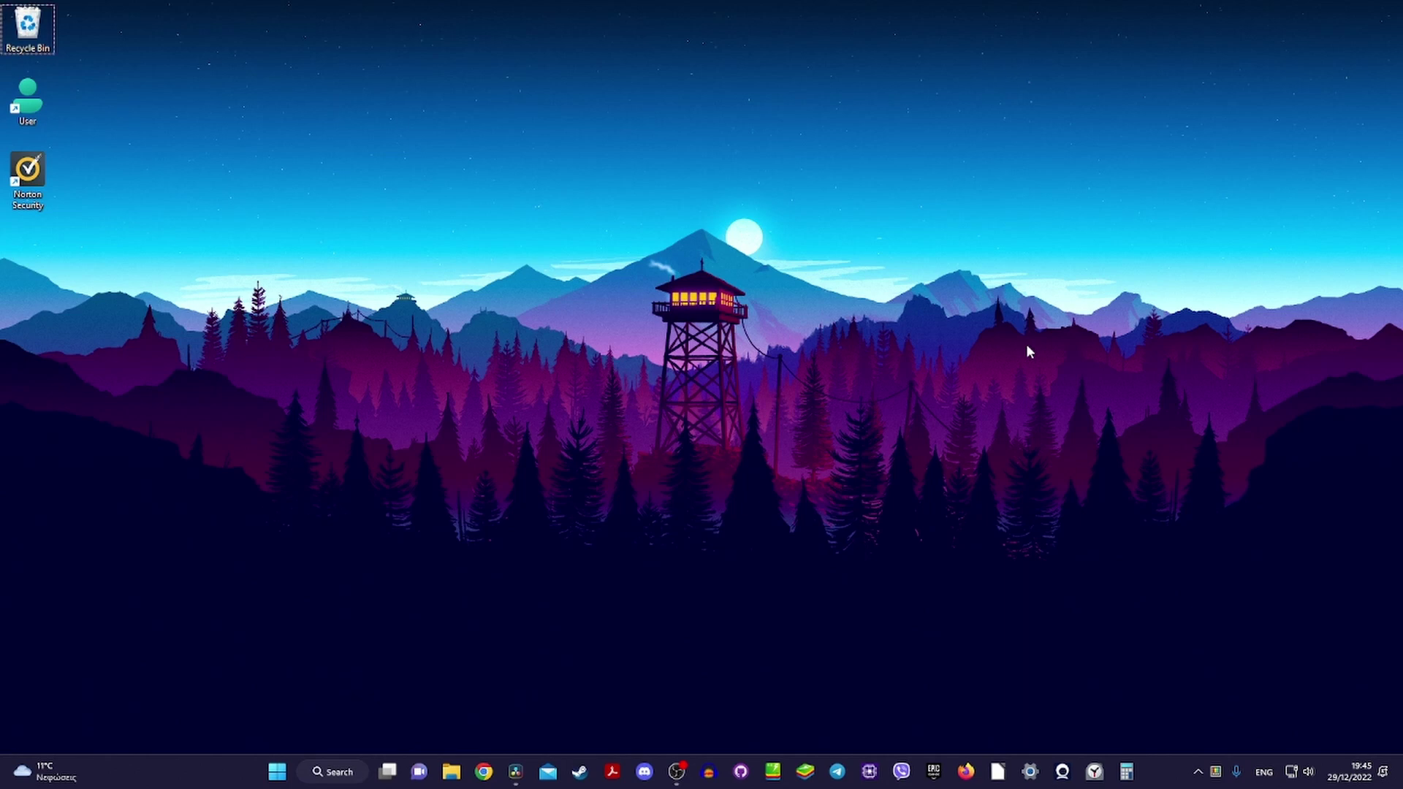
# View the Windows Update page in Settings, and close the window
pyautogui.press('super+i')
pyautogui.click(82, 448)
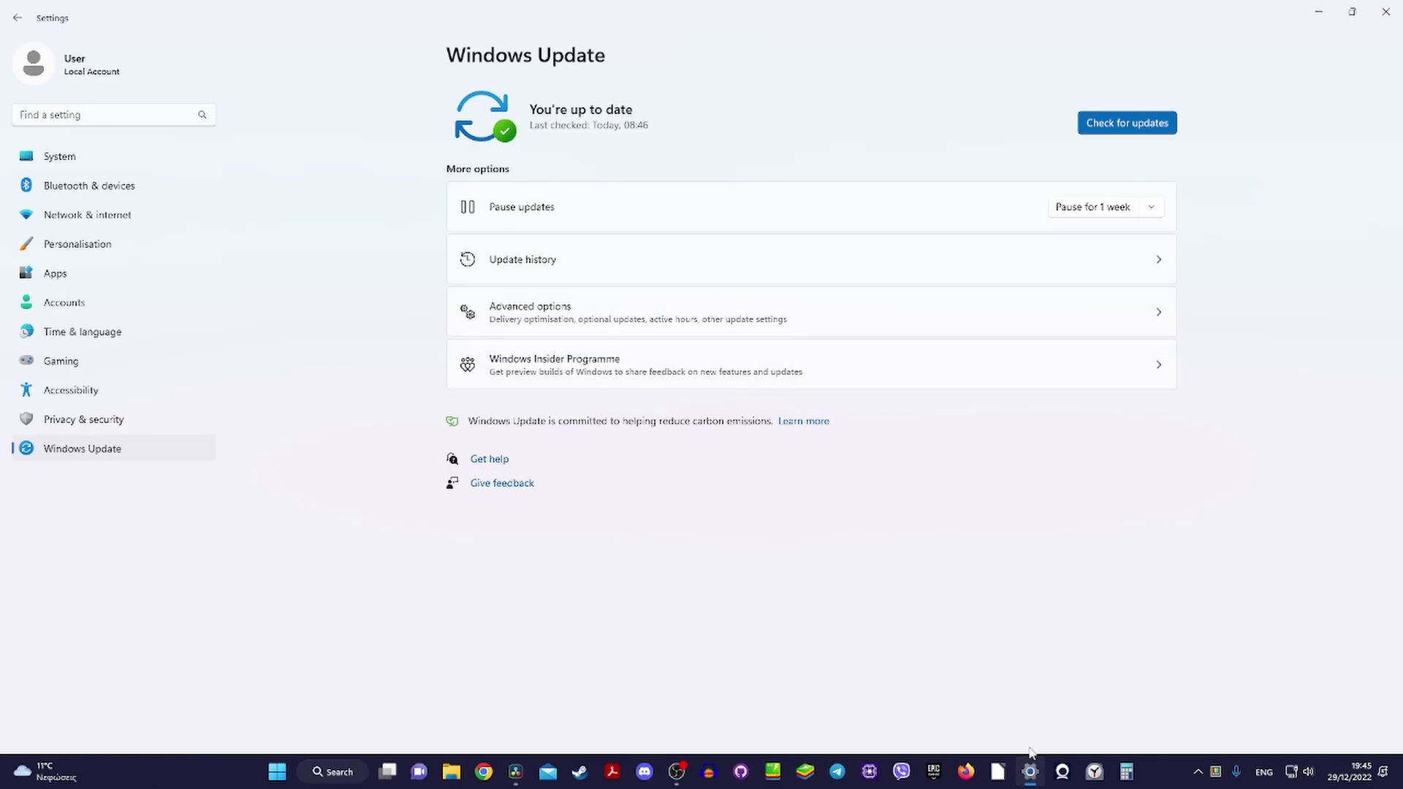
pyautogui.moveTo(744, 7); pyautogui.dragTo(770, 56)
pyautogui.click(1387, 12)
# Pin the Norton Security desktop shortcut to the taskbar, and unpin it again
pyautogui.moveTo(29, 208); pyautogui.dragTo(1145, 776)
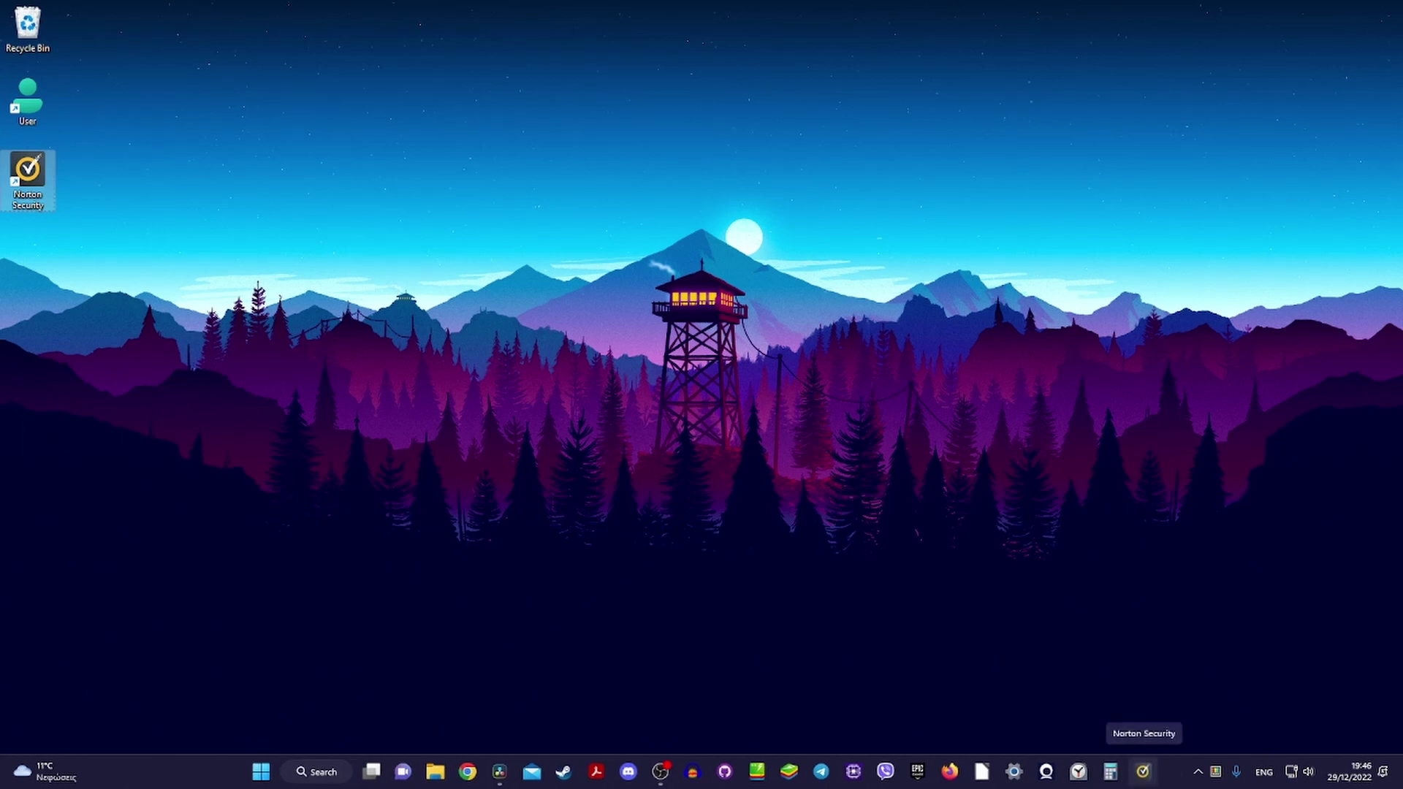
pyautogui.rightClick(1143, 769)
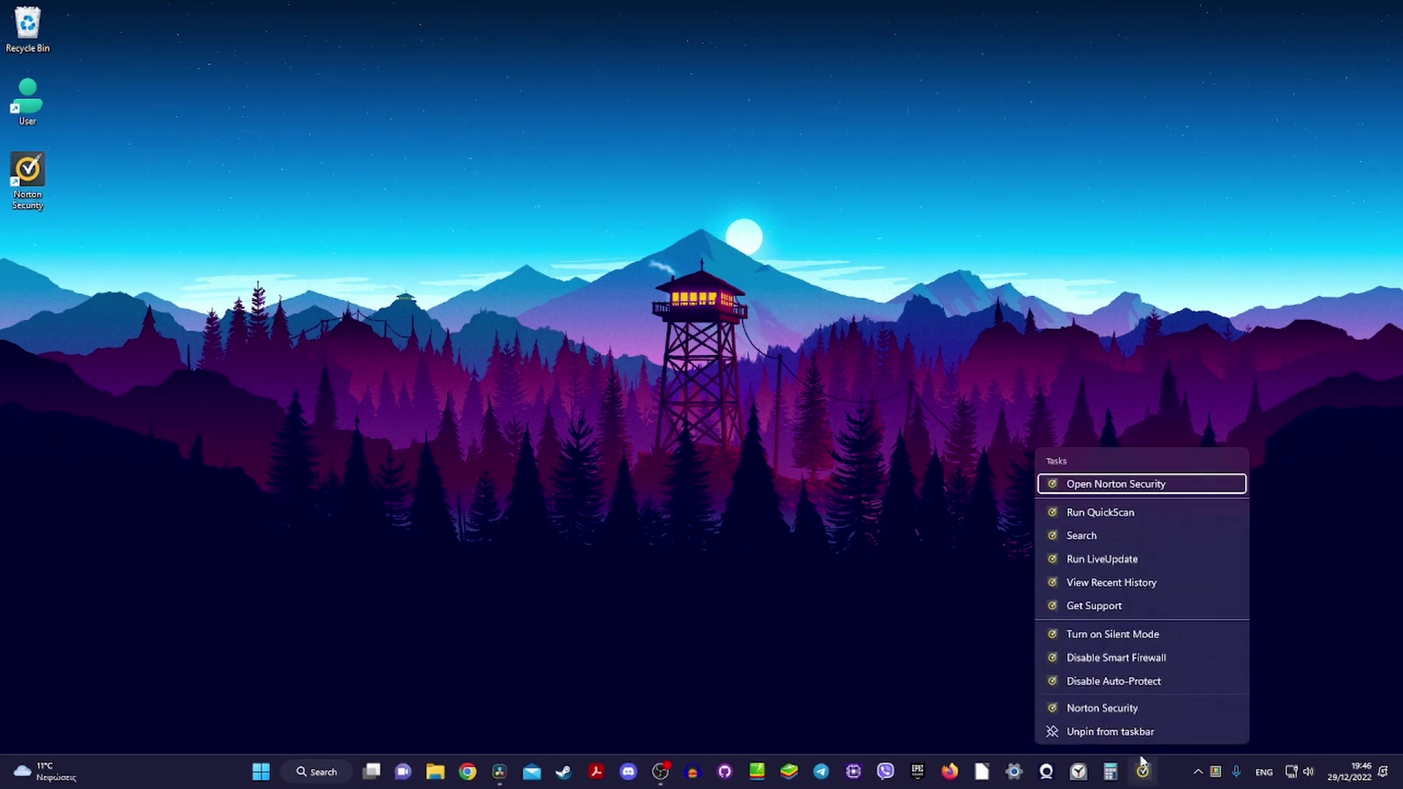
pyautogui.click(1125, 733)
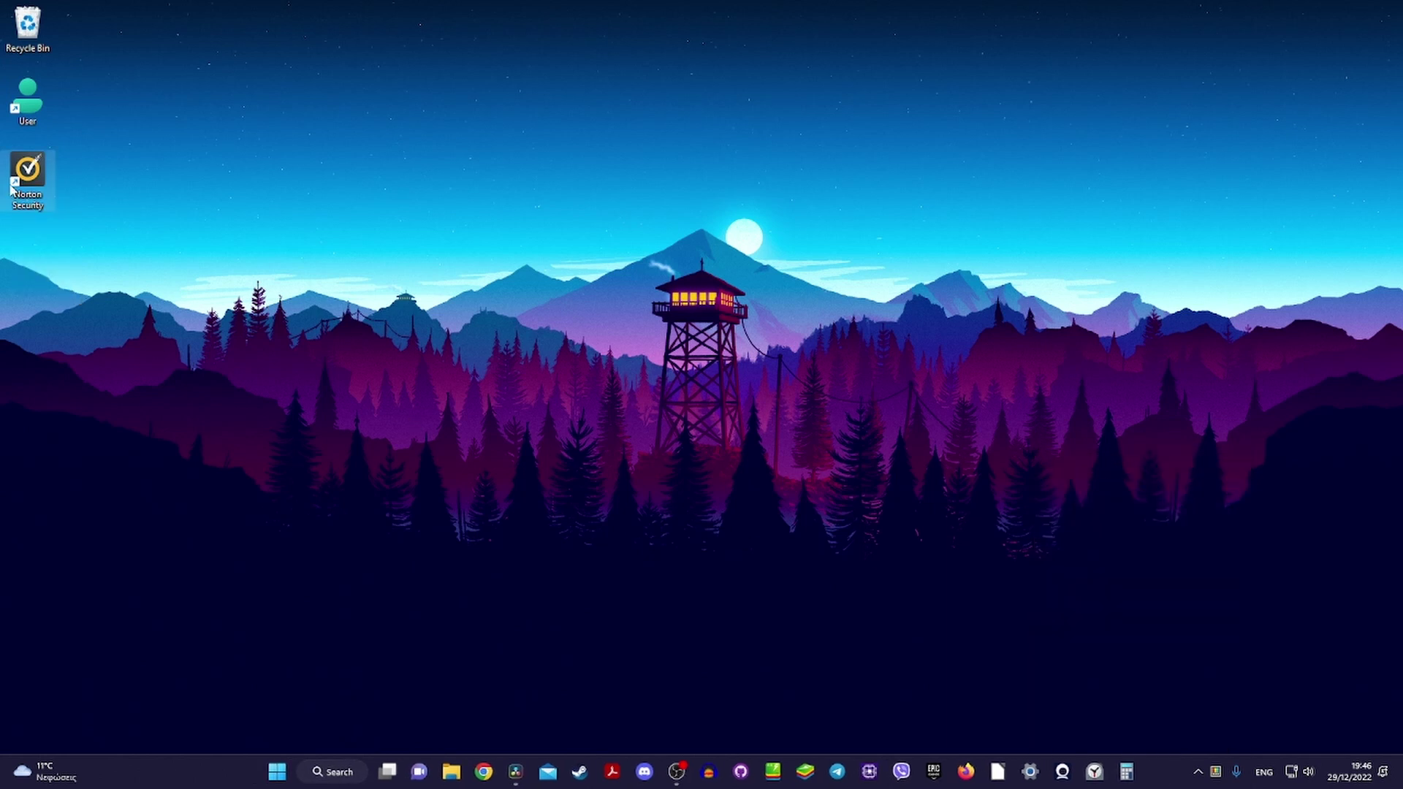
# Delete the Norton Security desktop shortcut to the Recycle Bin and empty the bin
pyautogui.moveTo(10, 189); pyautogui.dragTo(26, 27)
pyautogui.rightClick(25, 42)
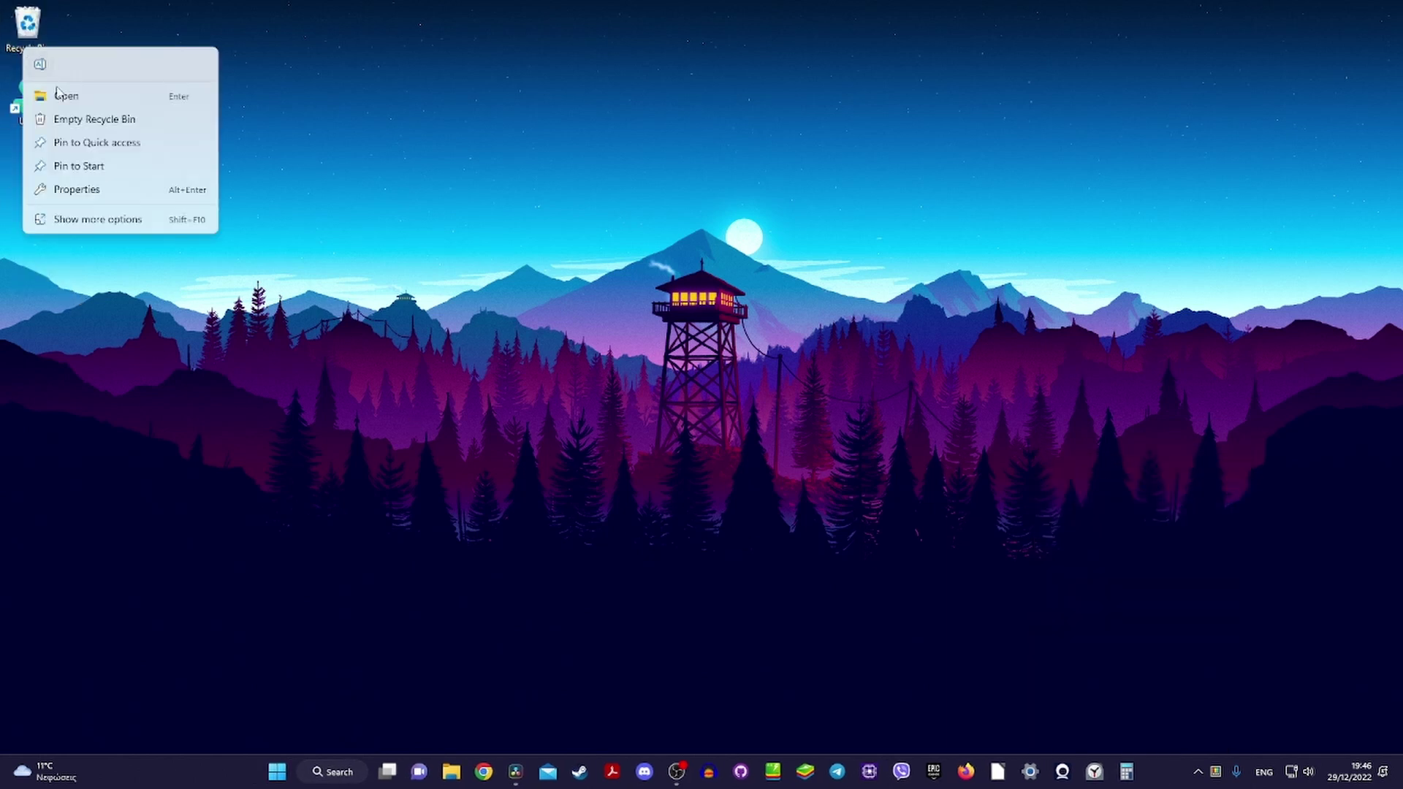
pyautogui.click(75, 121)
pyautogui.press('Return')
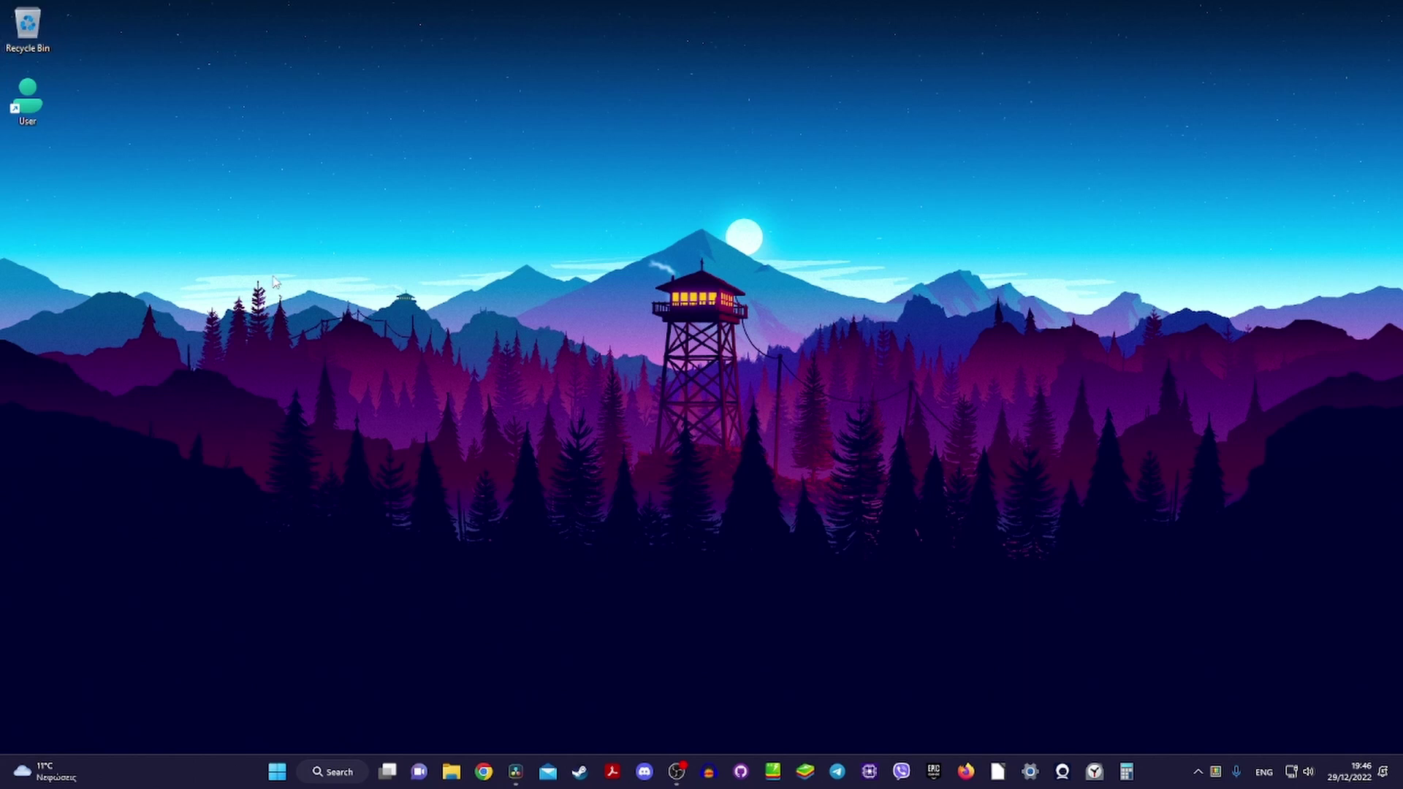